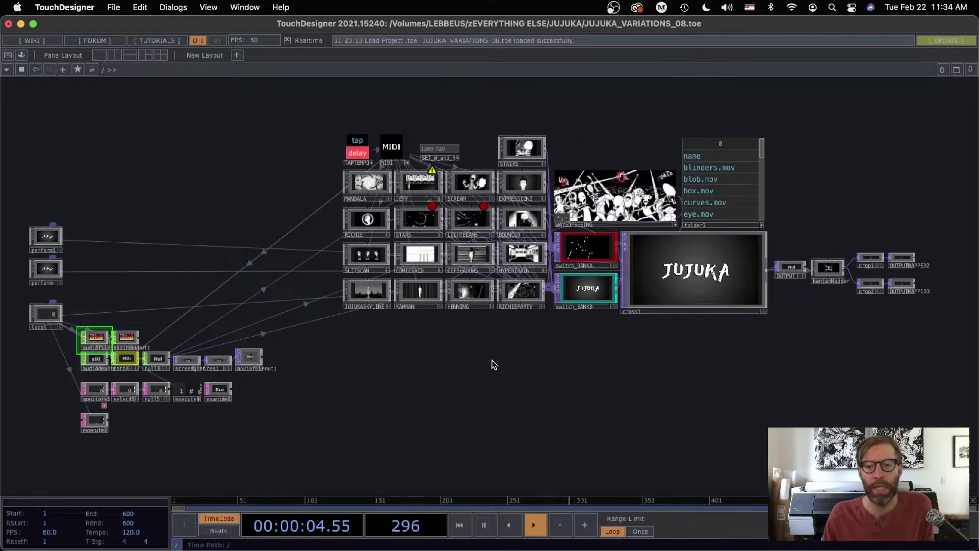
# - Examine the overall project network, from the scene containers through the bank switches and cross to the output nodes
pyautogui.scroll(6, 782, 293)
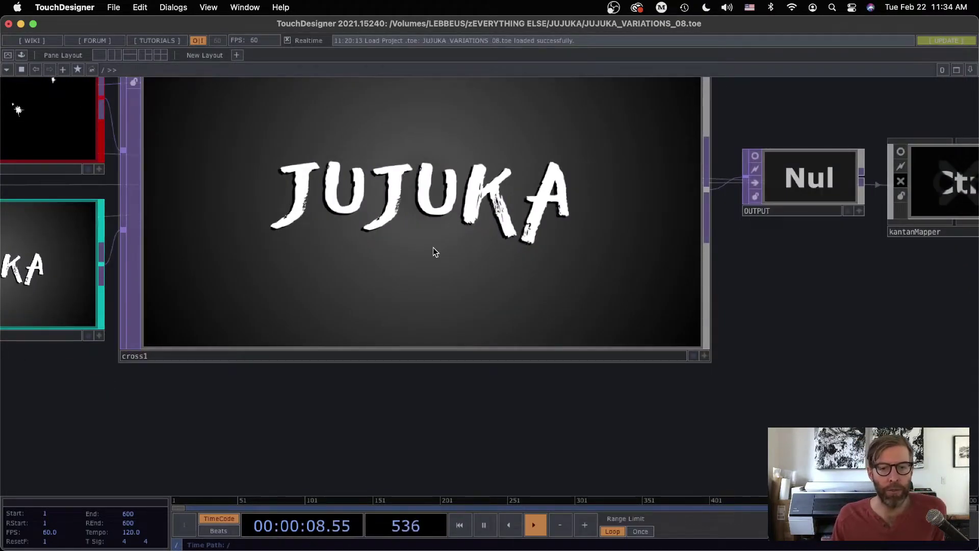
pyautogui.scroll(-8, 433, 252)
pyautogui.moveTo(417, 389); pyautogui.dragTo(631, 386)
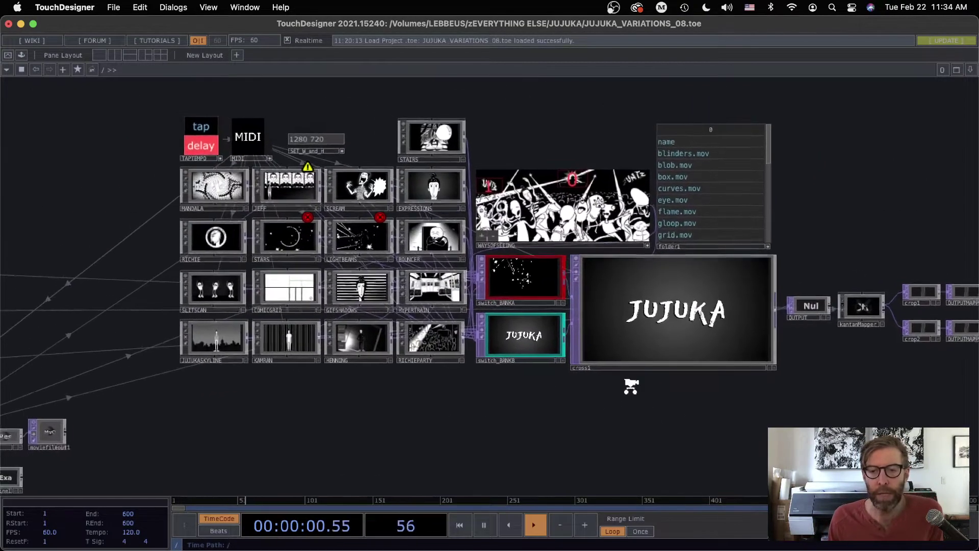
pyautogui.scroll(-2, 631, 386)
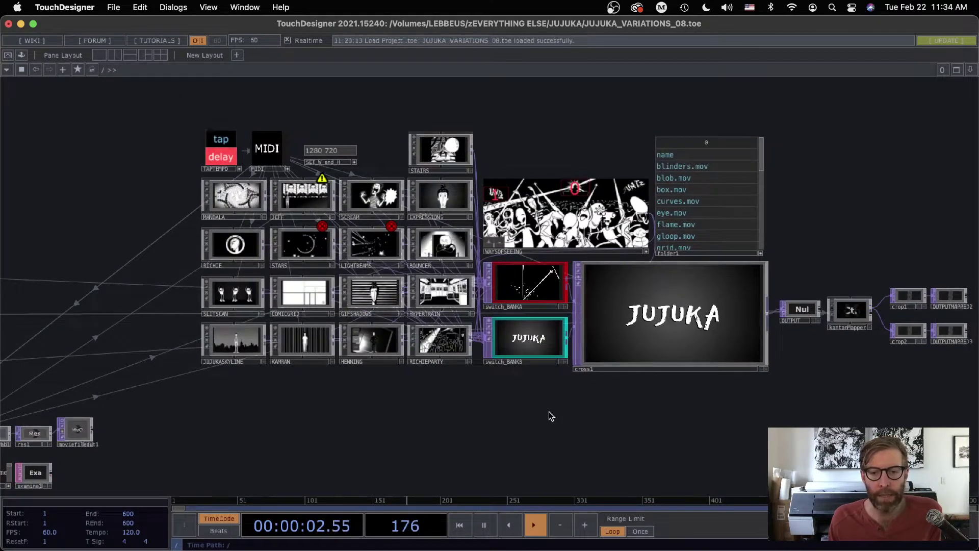
pyautogui.moveTo(548, 415); pyautogui.dragTo(527, 418)
pyautogui.moveTo(439, 424); pyautogui.dragTo(497, 430)
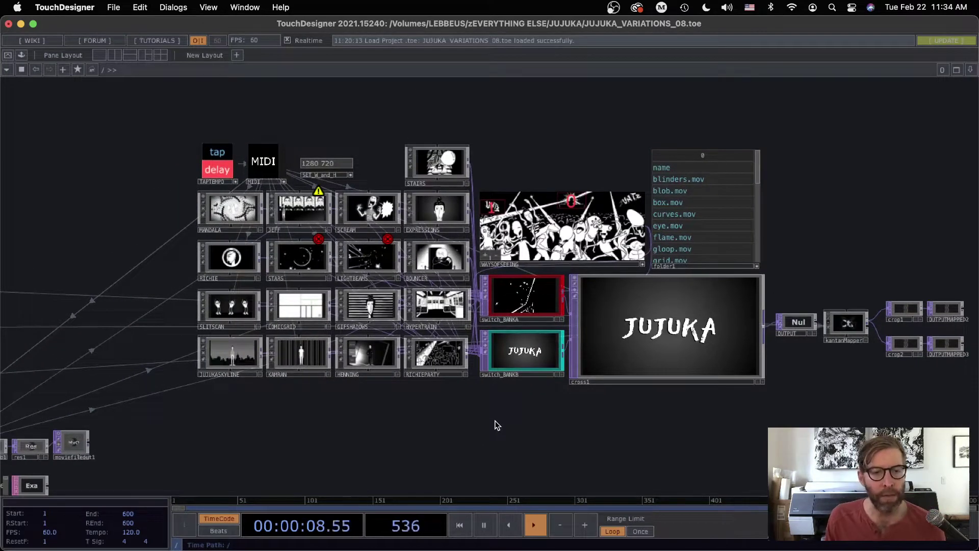
pyautogui.scroll(2, 114, 252)
pyautogui.moveTo(105, 274); pyautogui.dragTo(64, 290)
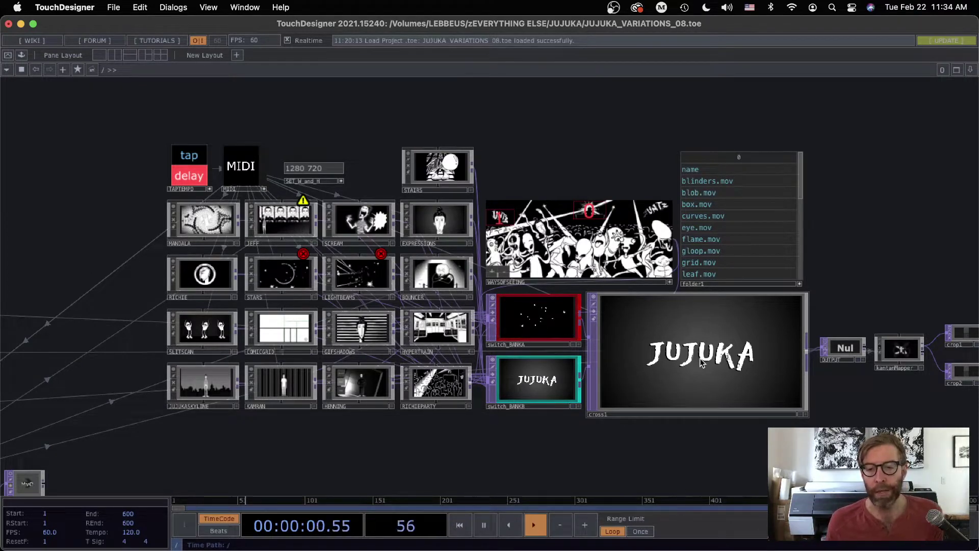
# - Examine the grid of scene containers, the switch_BANKA and switch_BANKB nodes, and the TAPTEMPO and MIDI components feeding them
pyautogui.scroll(5, 387, 220)
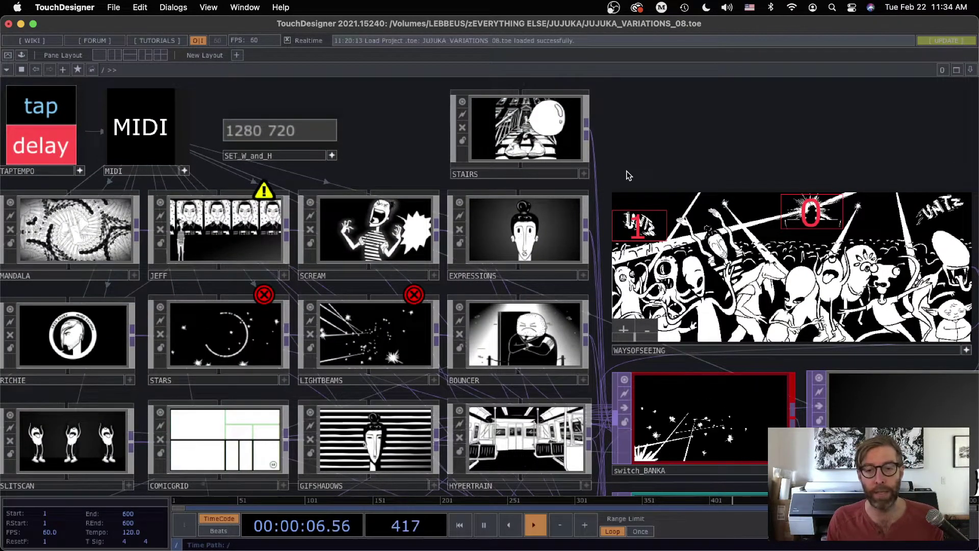
pyautogui.scroll(-3, 663, 161)
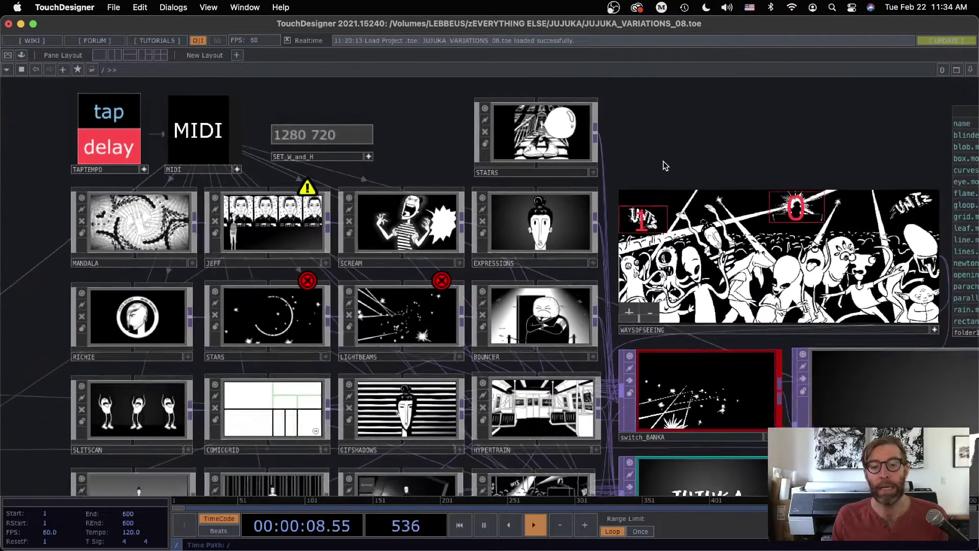
pyautogui.scroll(-2, 664, 161)
pyautogui.moveTo(648, 134); pyautogui.dragTo(518, 86)
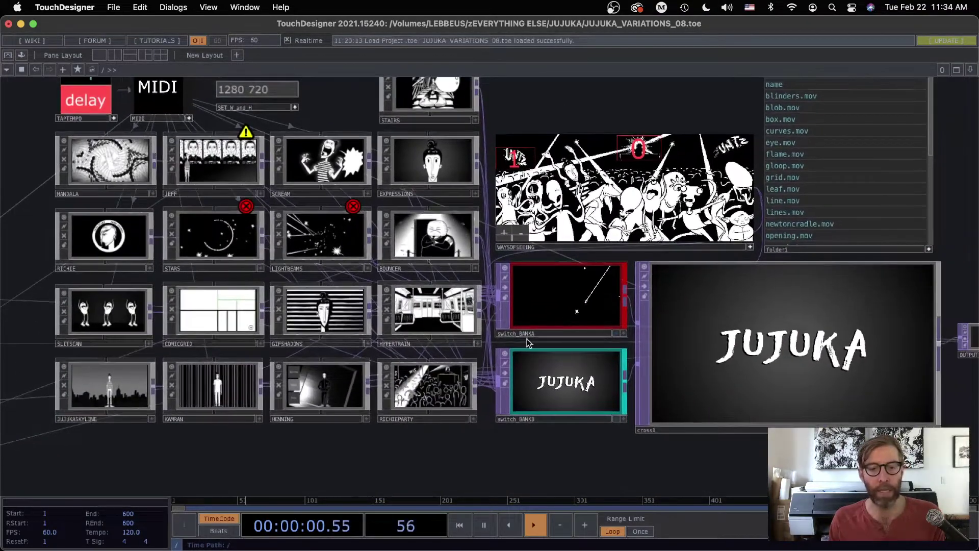
pyautogui.moveTo(622, 461); pyautogui.dragTo(637, 468)
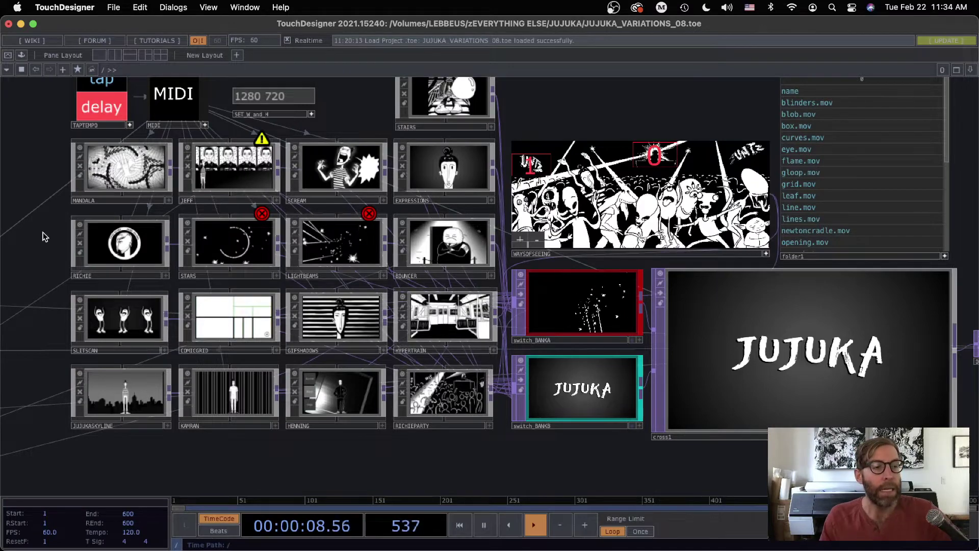
pyautogui.moveTo(51, 167); pyautogui.dragTo(178, 293)
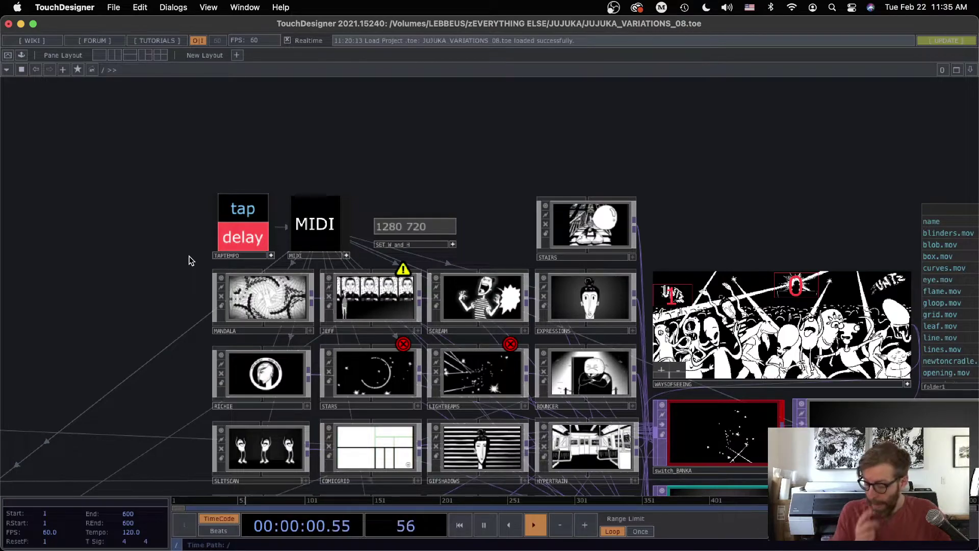
pyautogui.scroll(2, 193, 232)
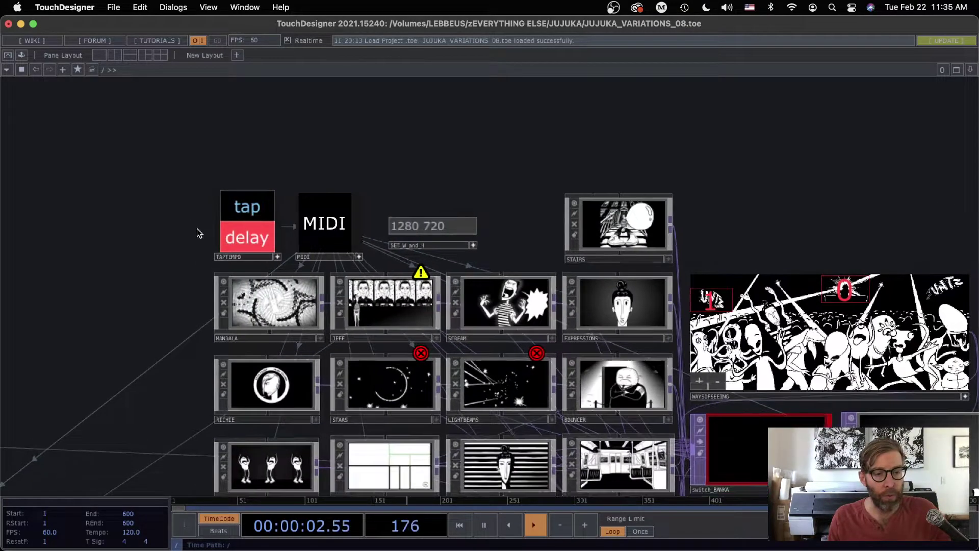
# - Inspect the parameters of the audiofilein1 node in the audio section of the network
pyautogui.scroll(-3, 204, 233)
pyautogui.moveTo(140, 332); pyautogui.dragTo(177, 179)
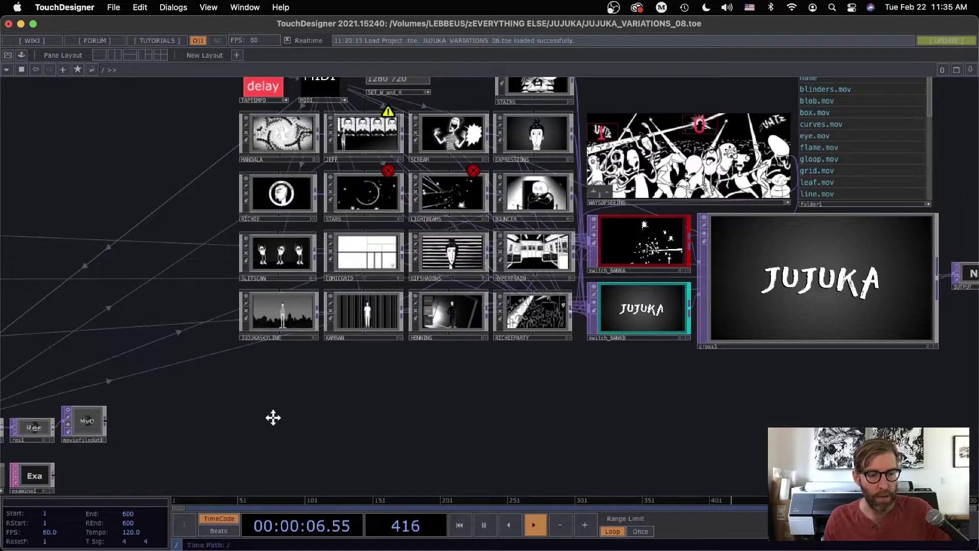
pyautogui.moveTo(43, 343); pyautogui.dragTo(513, 364)
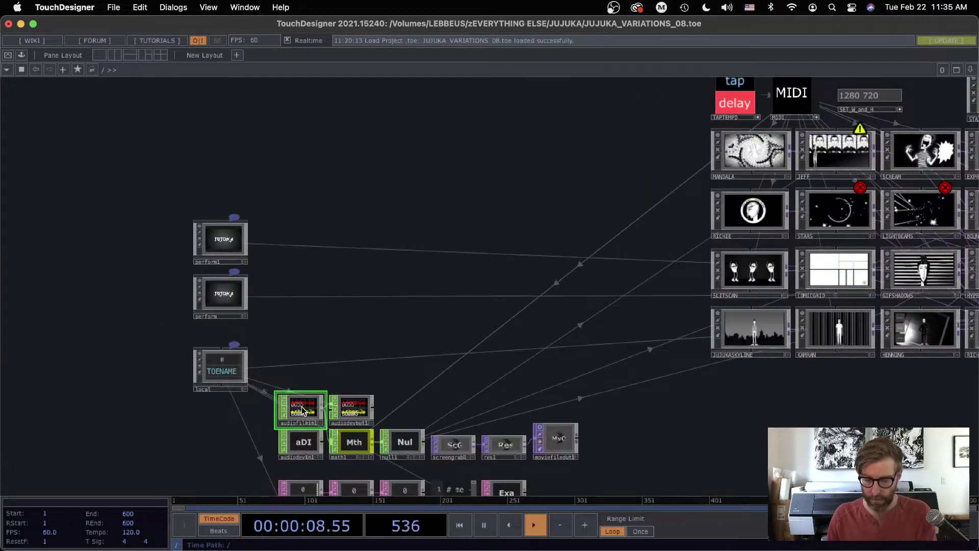
pyautogui.press('p')
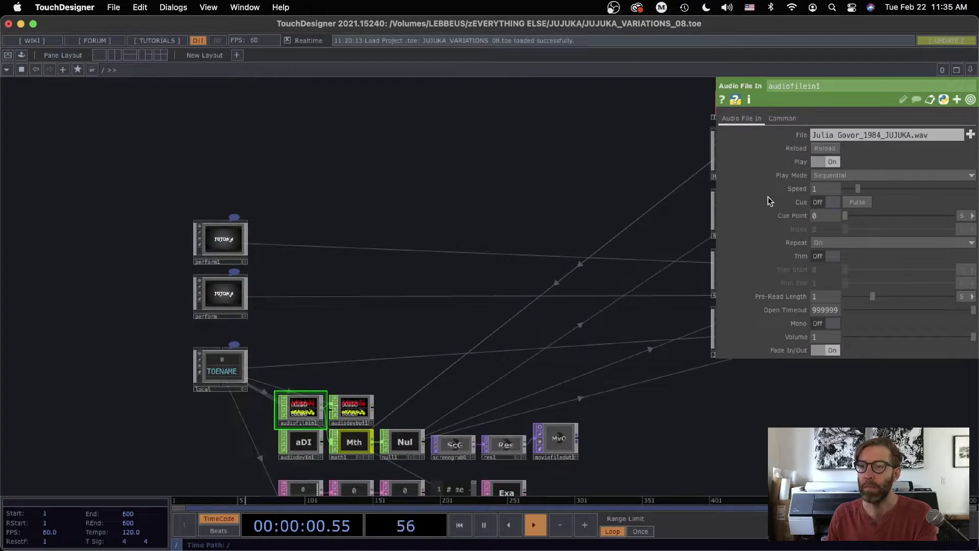
pyautogui.moveTo(883, 408); pyautogui.dragTo(584, 439)
pyautogui.press('p')
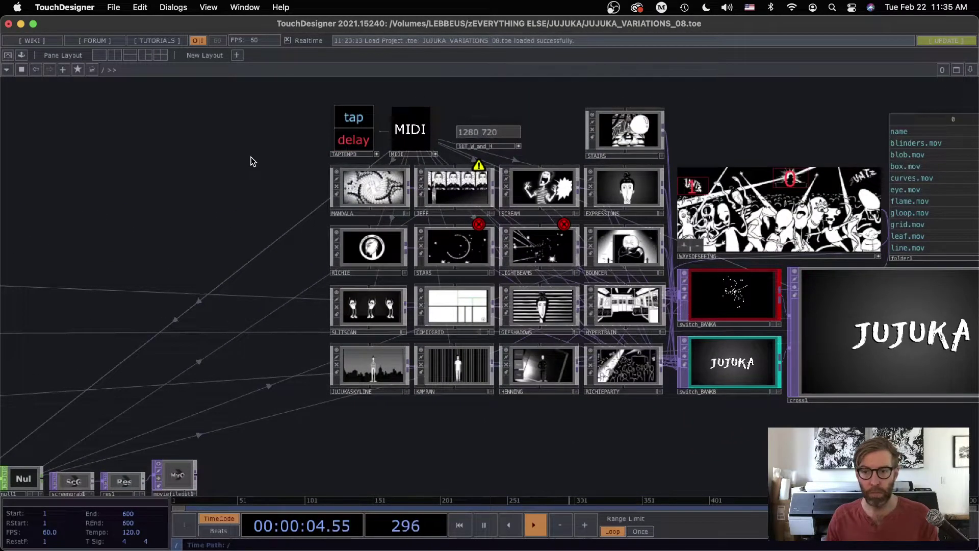
# - Display the OUTPUT Null as the network background and view its image without nodes covering it
pyautogui.hscroll(10, 689, 405)
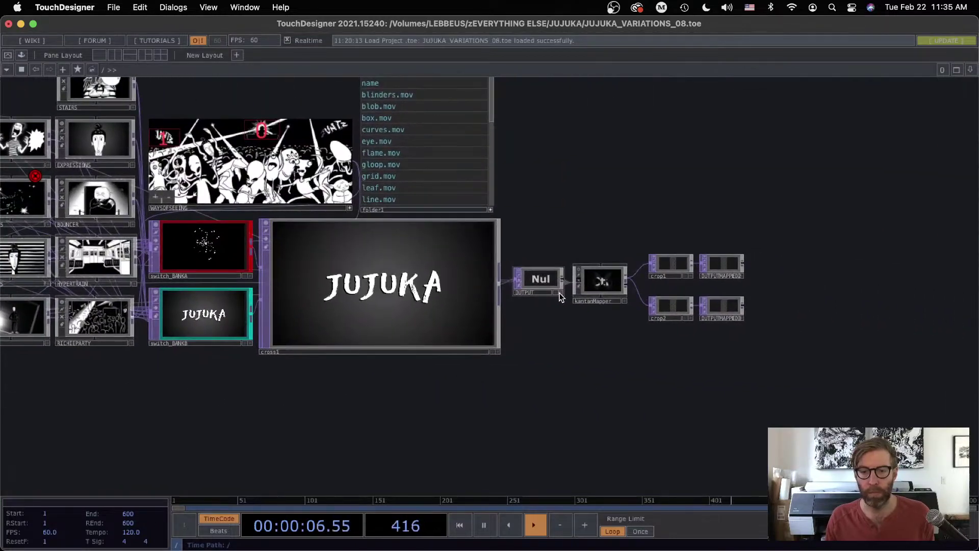
pyautogui.click(557, 292)
pyautogui.hscroll(-10, 500, 384)
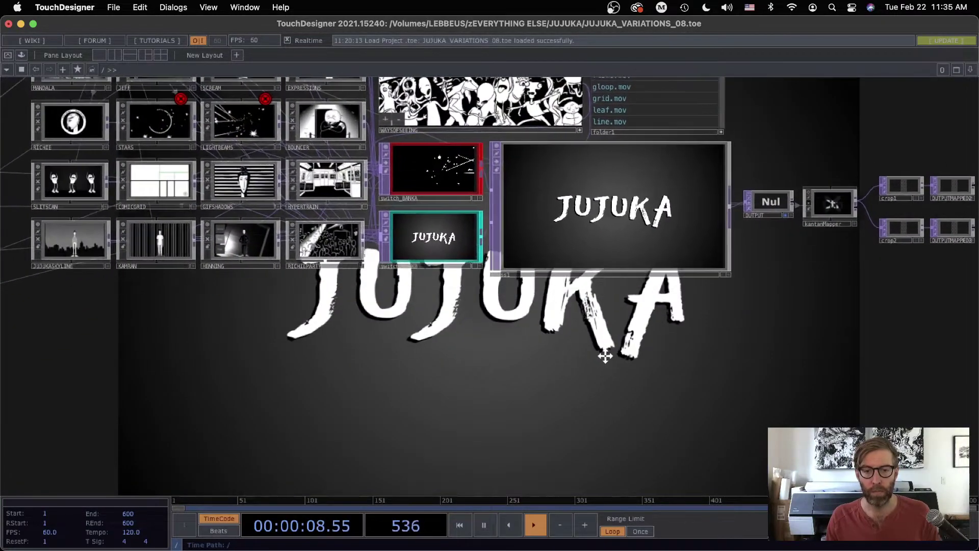
pyautogui.moveTo(605, 355); pyautogui.dragTo(619, 352)
pyautogui.scroll(3, 526, 374)
pyautogui.moveTo(527, 275); pyautogui.dragTo(530, 127)
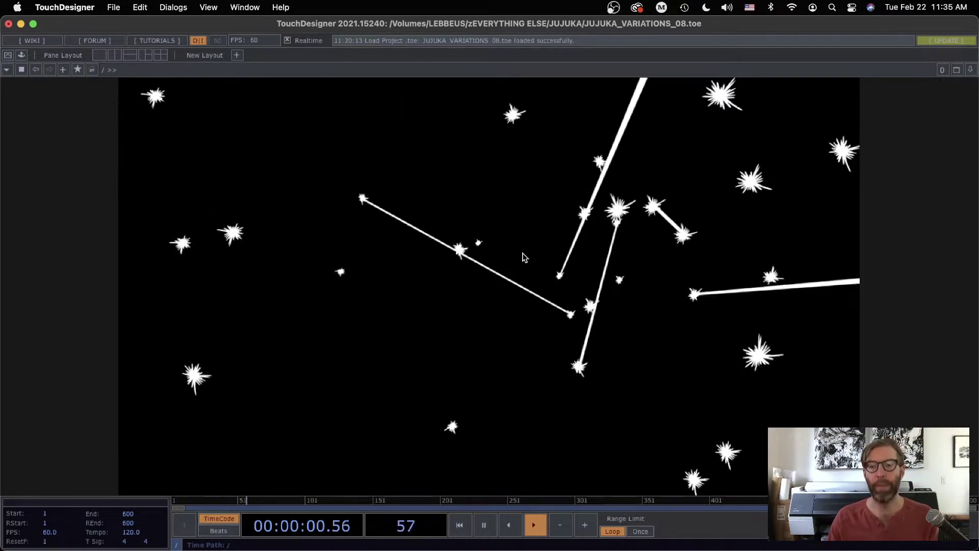
pyautogui.scroll(10, 515, 270)
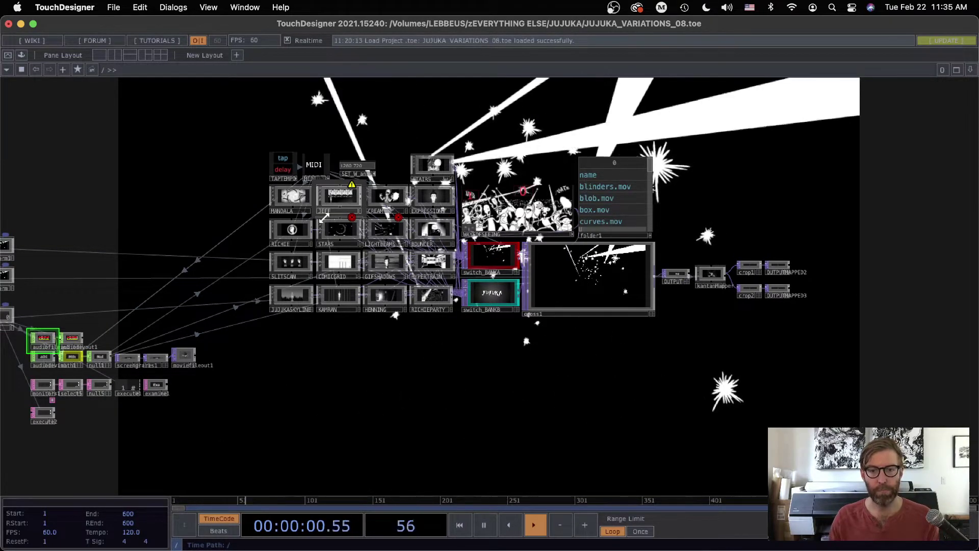
pyautogui.moveTo(518, 375); pyautogui.dragTo(518, 130)
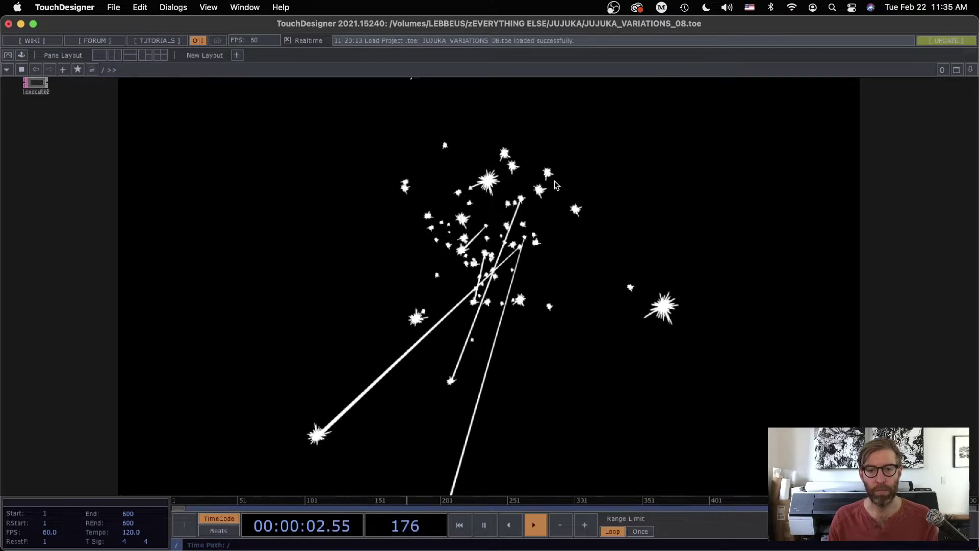
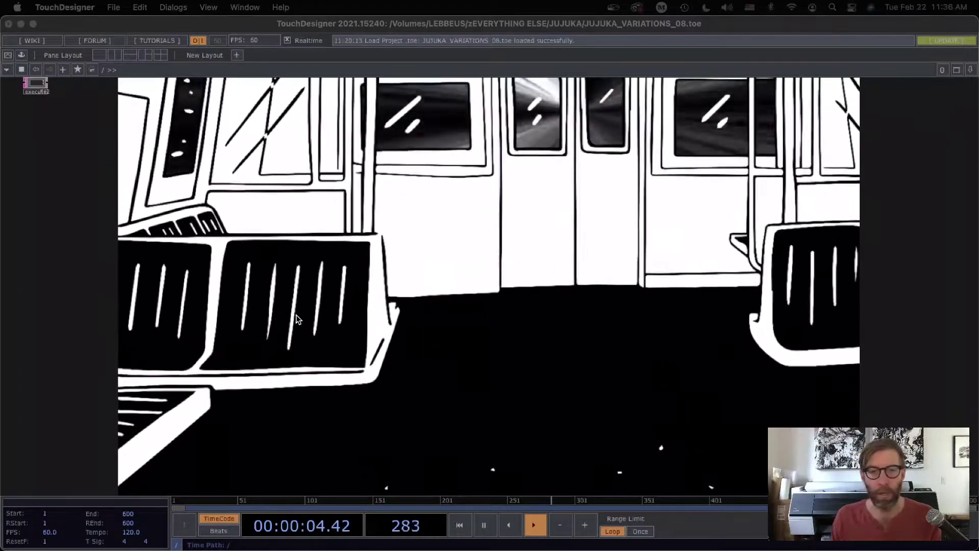
# - Go inside the TAPTEMPO component to show its internal network
pyautogui.moveTo(334, 228); pyautogui.dragTo(327, 307)
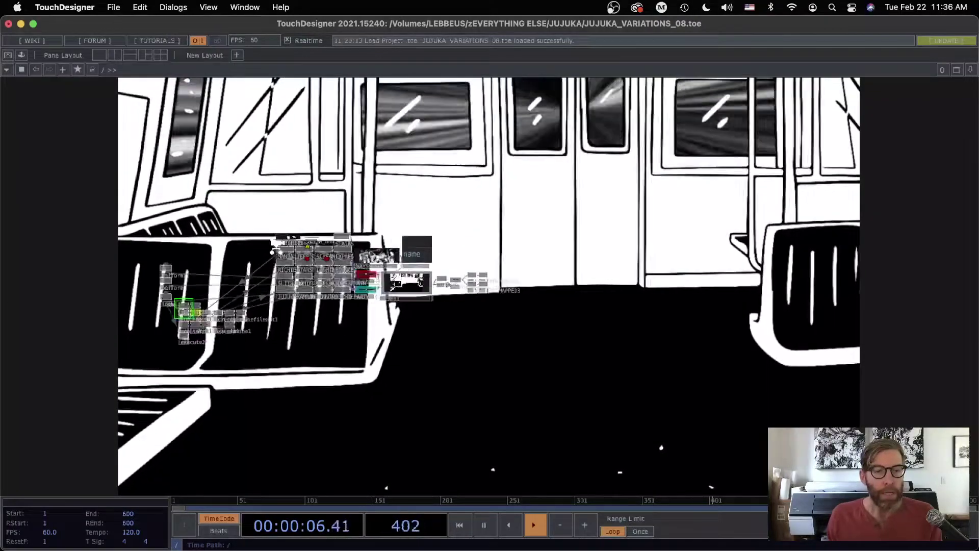
pyautogui.scroll(6, 316, 255)
pyautogui.scroll(8, 321, 194)
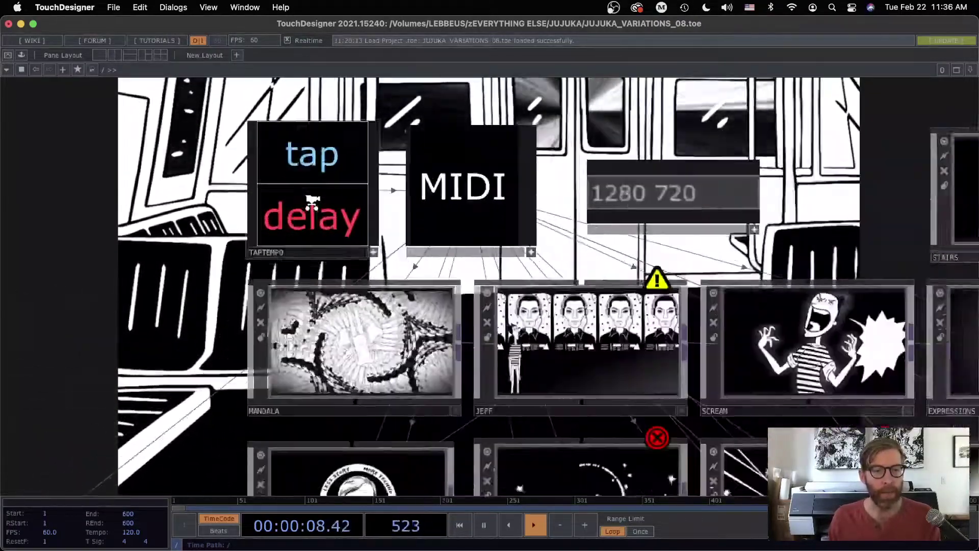
pyautogui.scroll(4, 300, 185)
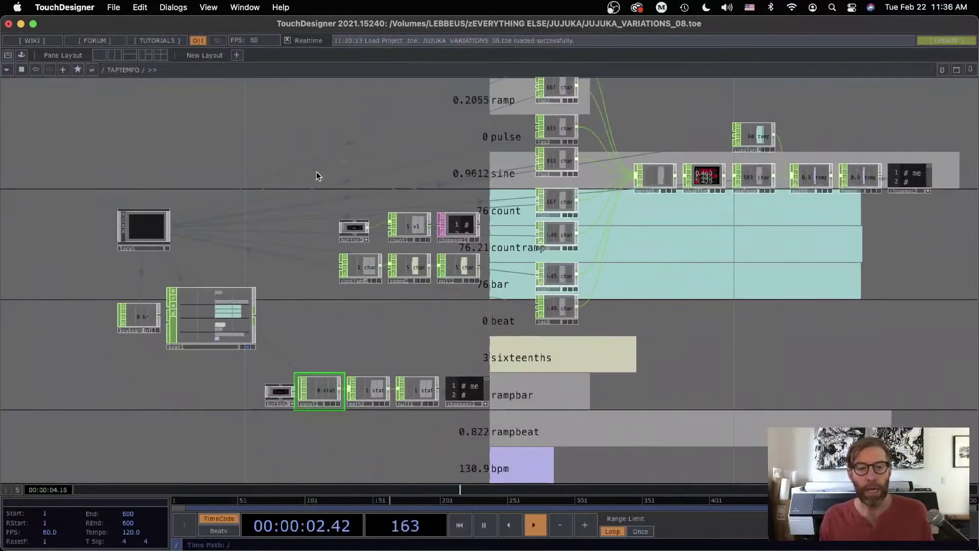
# - Examine the channels of the beat1 node, especially its bpm value
pyautogui.scroll(8, 233, 338)
pyautogui.click(177, 255)
pyautogui.moveTo(472, 284); pyautogui.dragTo(674, 332)
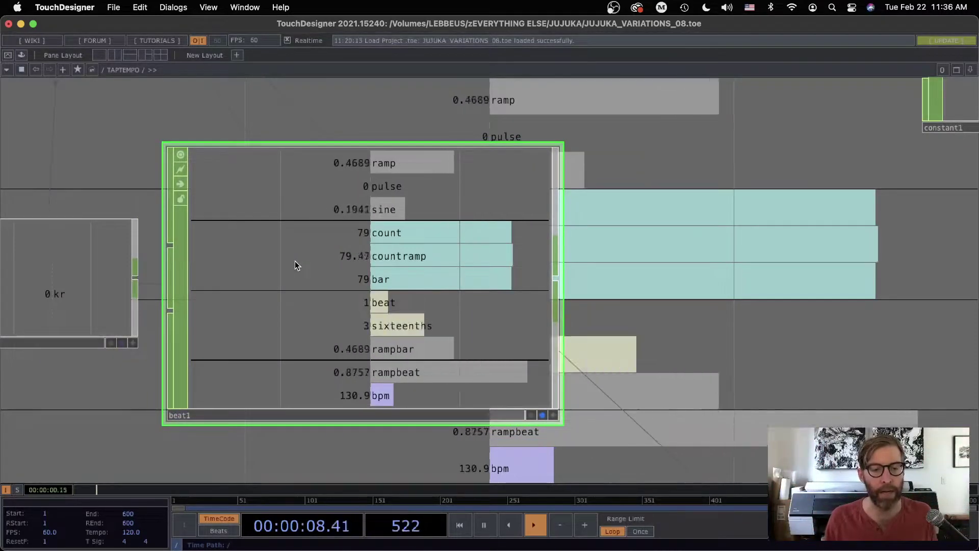
pyautogui.scroll(1, 369, 406)
pyautogui.scroll(2, 369, 406)
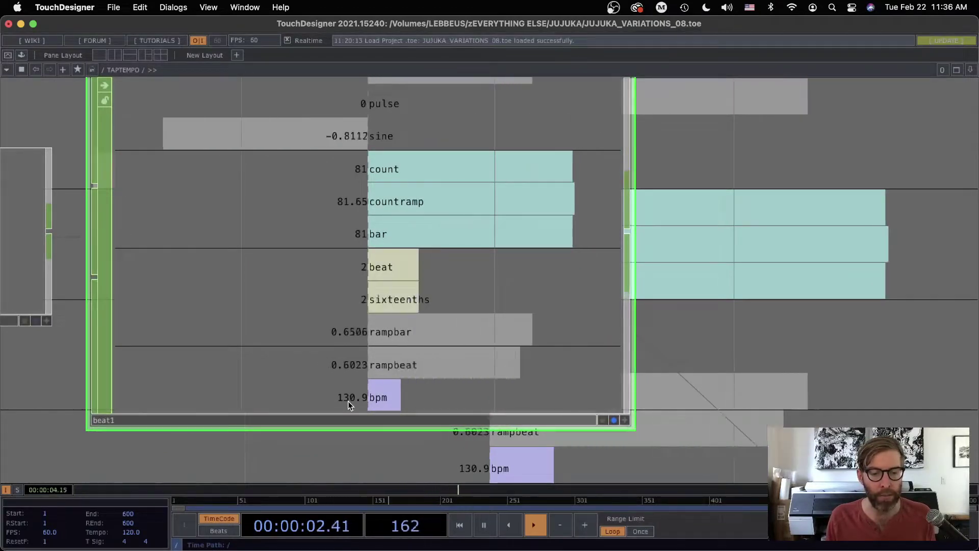
pyautogui.scroll(-1, 706, 355)
pyautogui.scroll(-5, 706, 356)
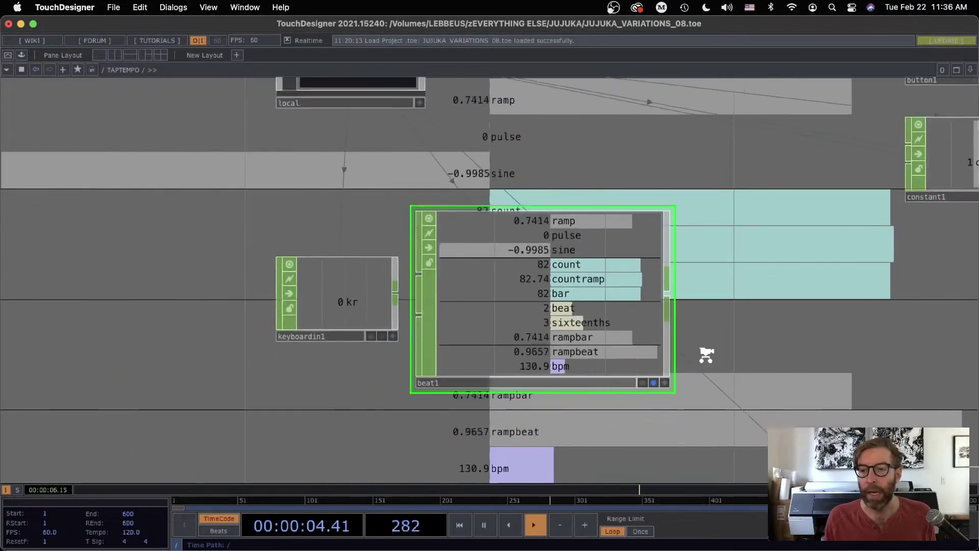
pyautogui.moveTo(714, 334); pyautogui.dragTo(462, 302)
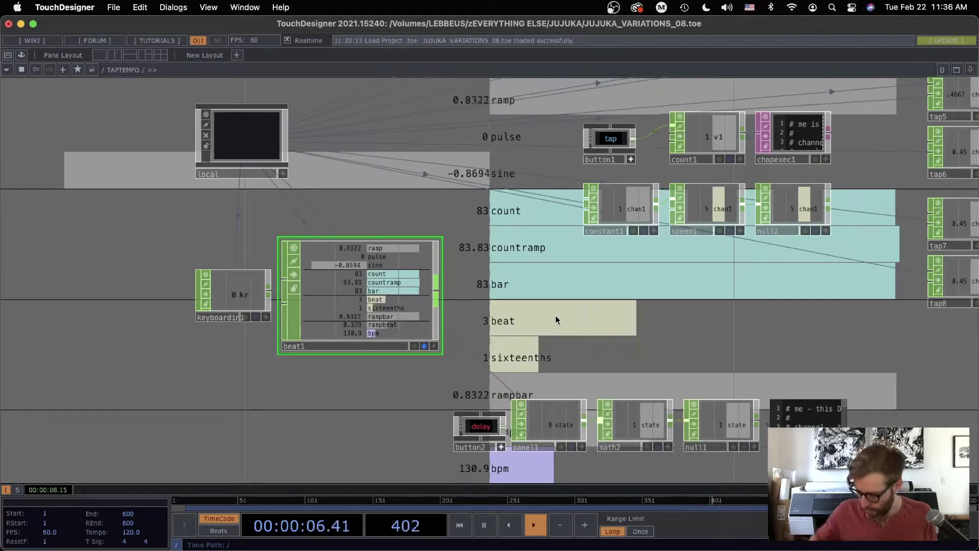
# - Make the viewer of the tap button (button1) active so it can be operated within the network
pyautogui.moveTo(653, 312); pyautogui.dragTo(520, 363)
pyautogui.scroll(3, 476, 192)
pyautogui.scroll(4, 475, 194)
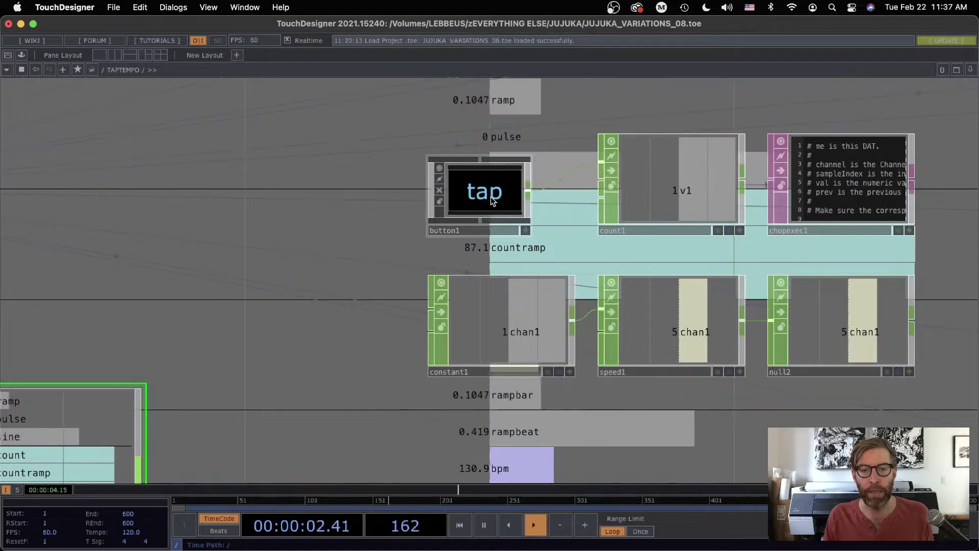
pyautogui.click(525, 230)
pyautogui.moveTo(305, 228); pyautogui.dragTo(131, 249)
pyautogui.scroll(1, 368, 260)
pyautogui.moveTo(325, 268); pyautogui.dragTo(225, 271)
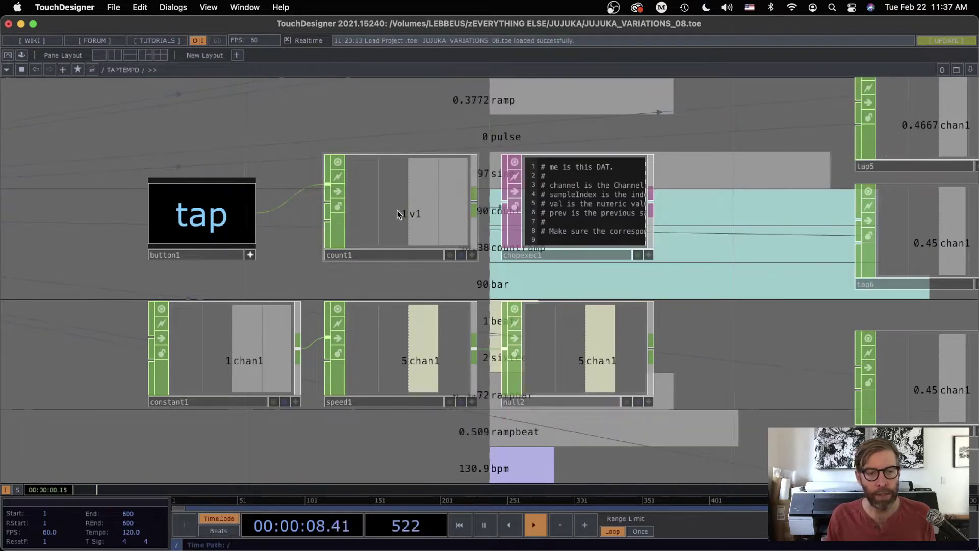
# - Trigger the tap button once to test the count1 and speed1 nodes connected with it
pyautogui.scroll(2, 587, 227)
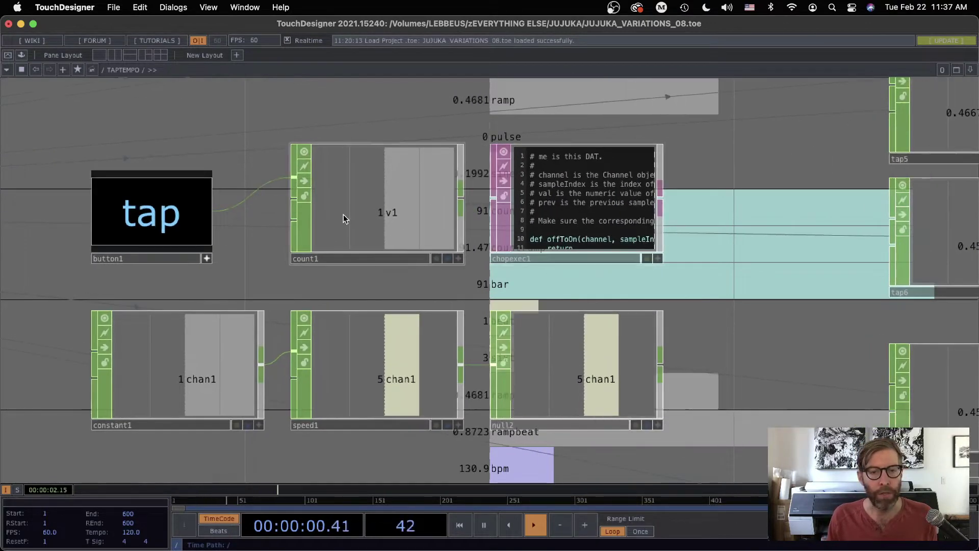
pyautogui.scroll(1, 637, 227)
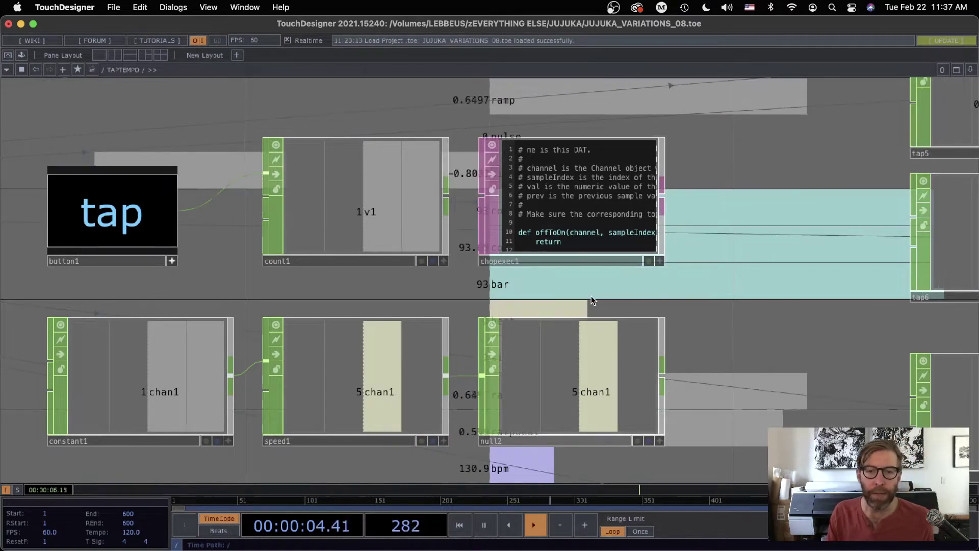
pyautogui.scroll(-5, 591, 296)
pyautogui.scroll(2, 543, 309)
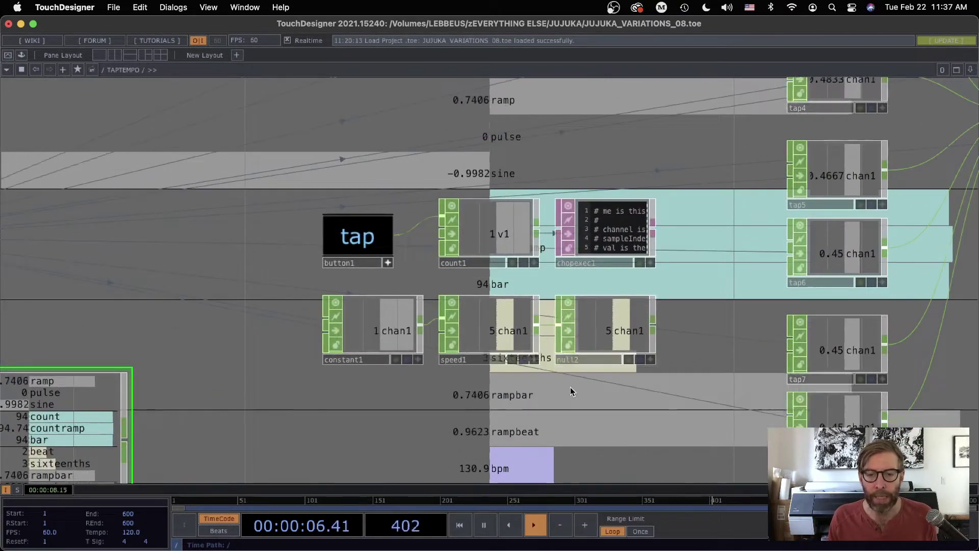
pyautogui.scroll(5, 435, 368)
pyautogui.scroll(1, 414, 352)
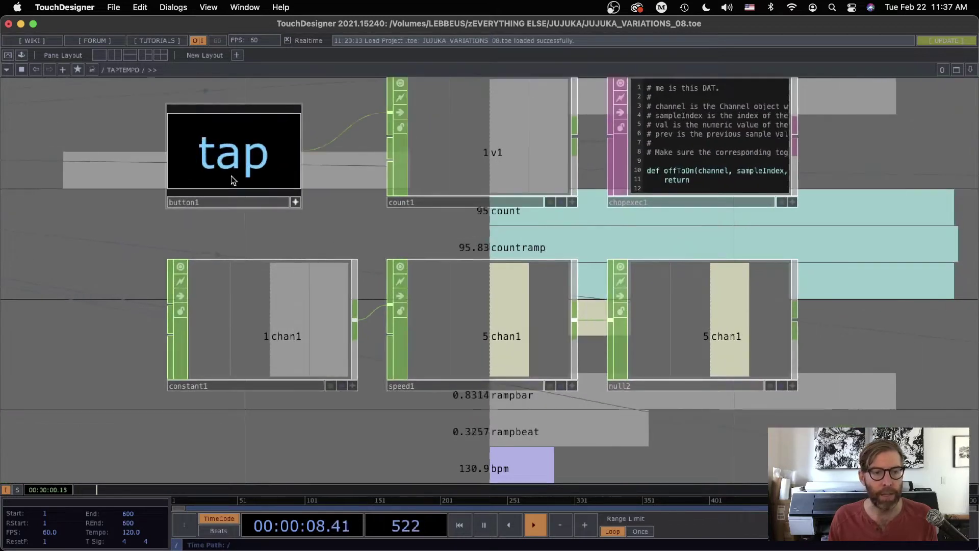
pyautogui.click(227, 150)
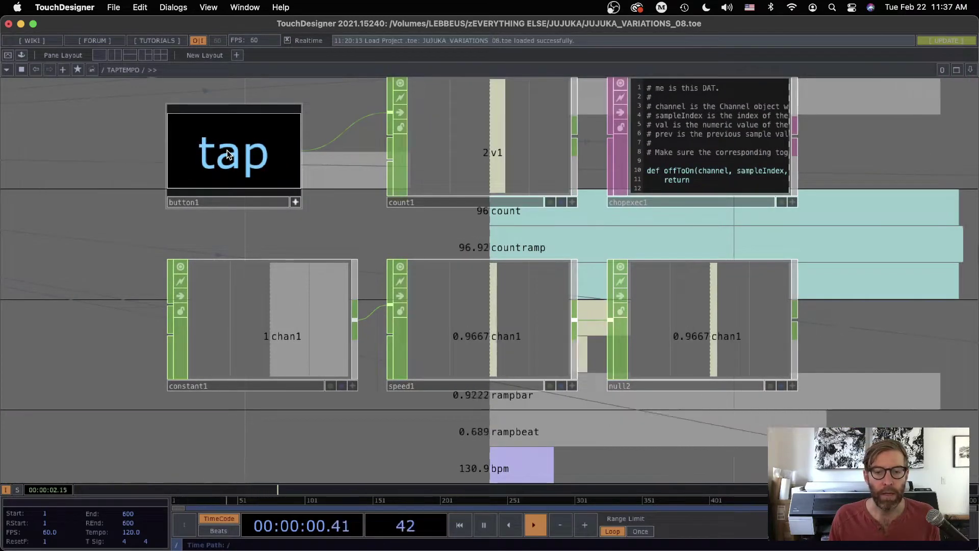
# - Trigger the tap button several times in rhythm to drive the count1 and speed1 nodes
pyautogui.click(227, 151)
pyautogui.click(227, 153)
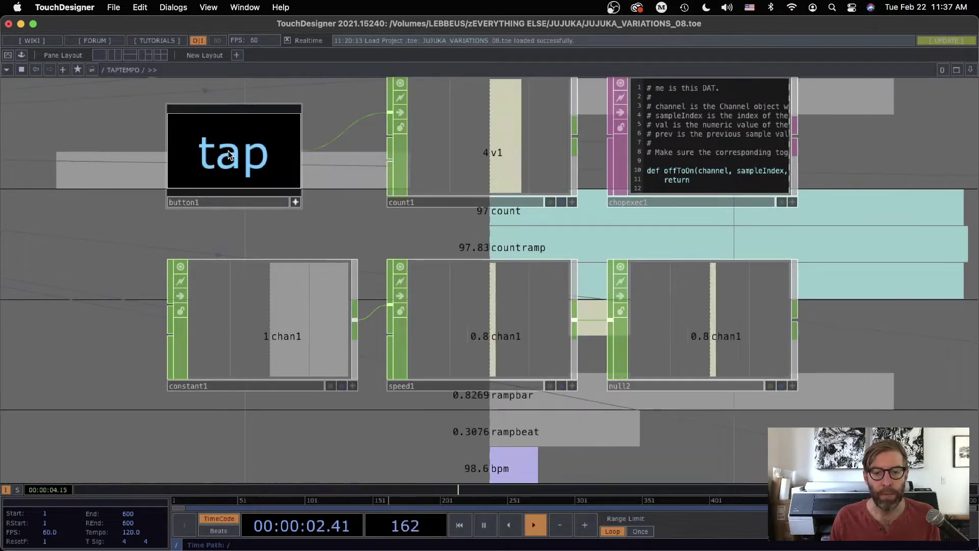
pyautogui.click(230, 155)
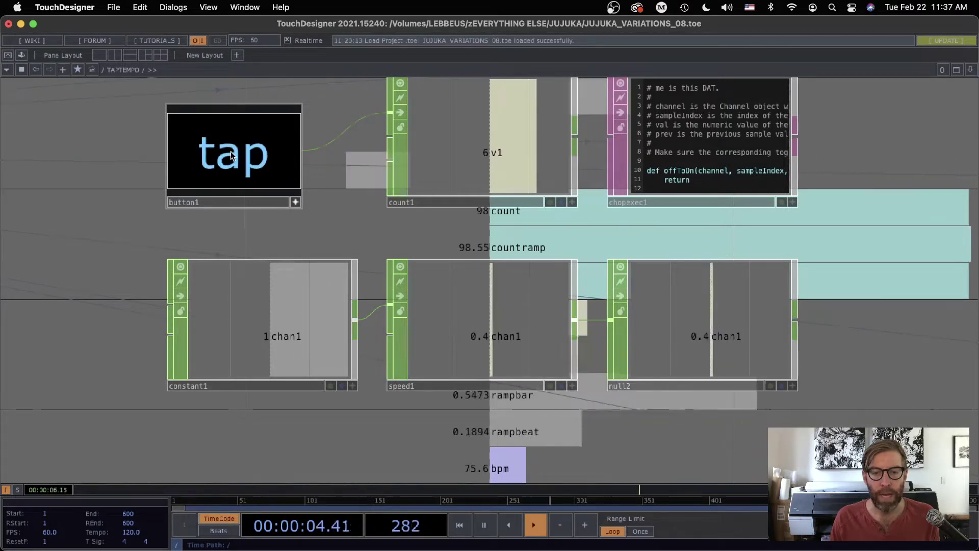
pyautogui.click(231, 156)
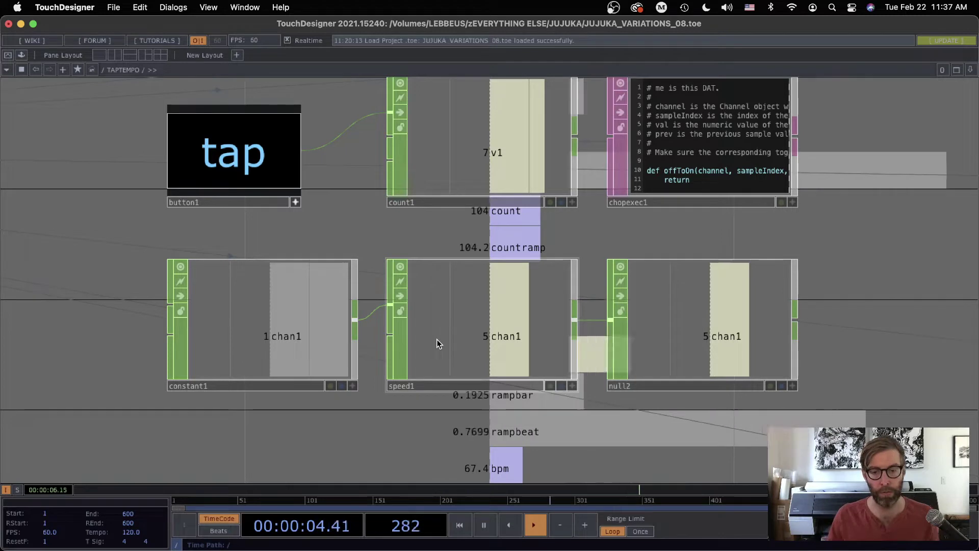
# - Show the parameters of the speed1 node and check its limit type and maximum
pyautogui.click(482, 334)
pyautogui.press('p')
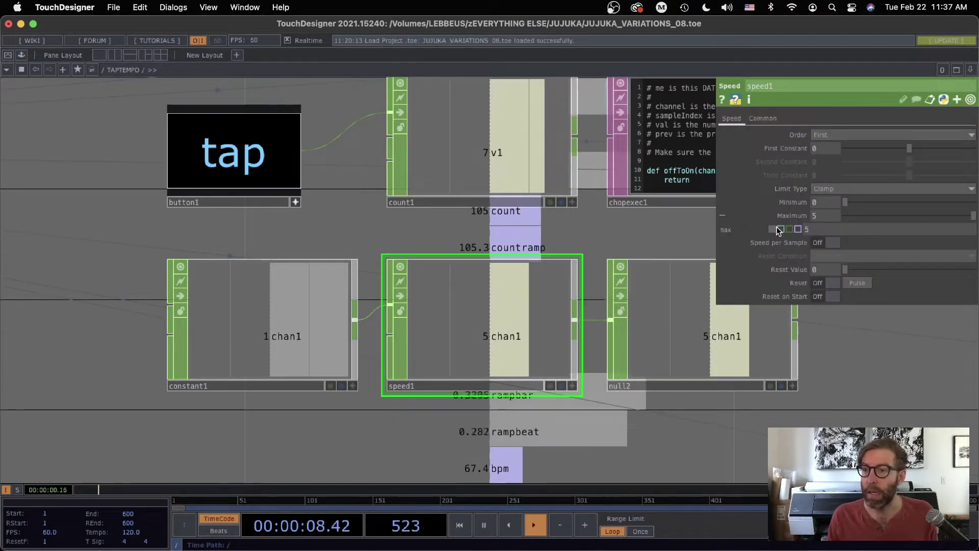
# - Select the chopexec1 node and read the valueChange function in its script
pyautogui.click(699, 146)
pyautogui.moveTo(609, 255); pyautogui.dragTo(465, 323)
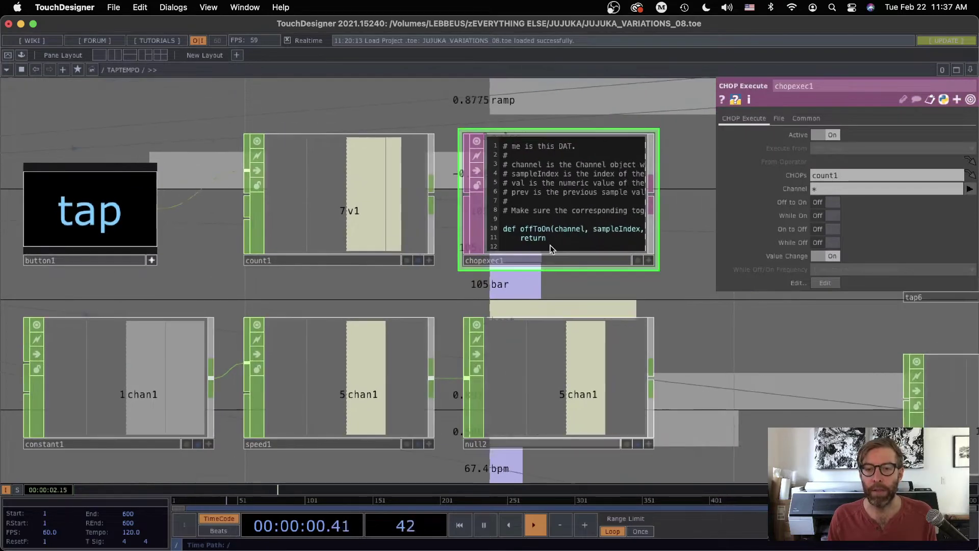
pyautogui.scroll(4, 600, 219)
pyautogui.scroll(3, 599, 219)
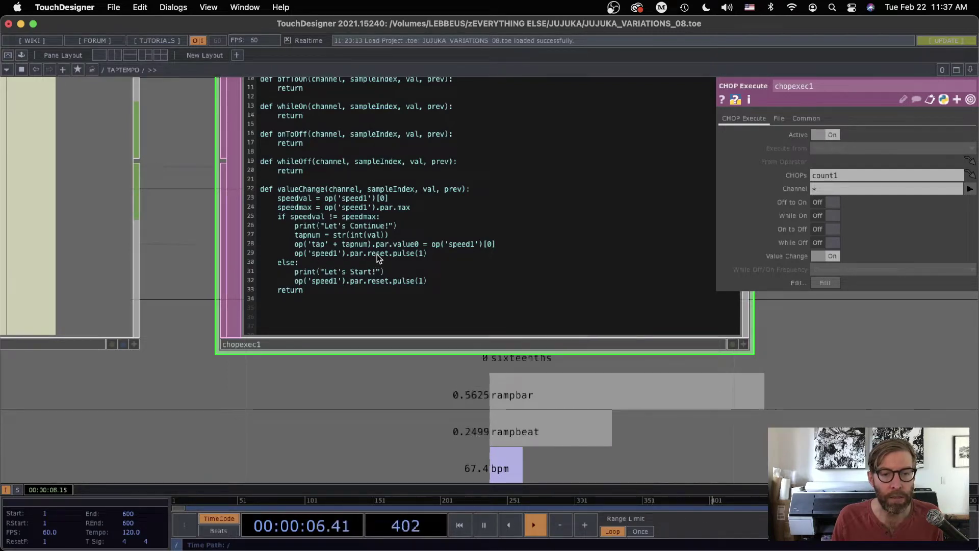
pyautogui.scroll(-8, 315, 279)
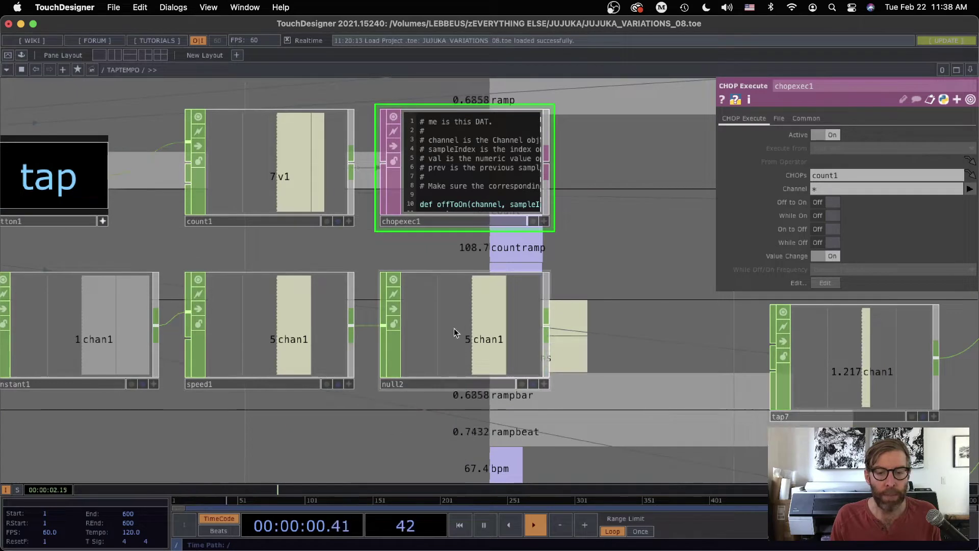
# - Trigger the tap button three more times to watch count1 advance and speed1 reset
pyautogui.click(56, 196)
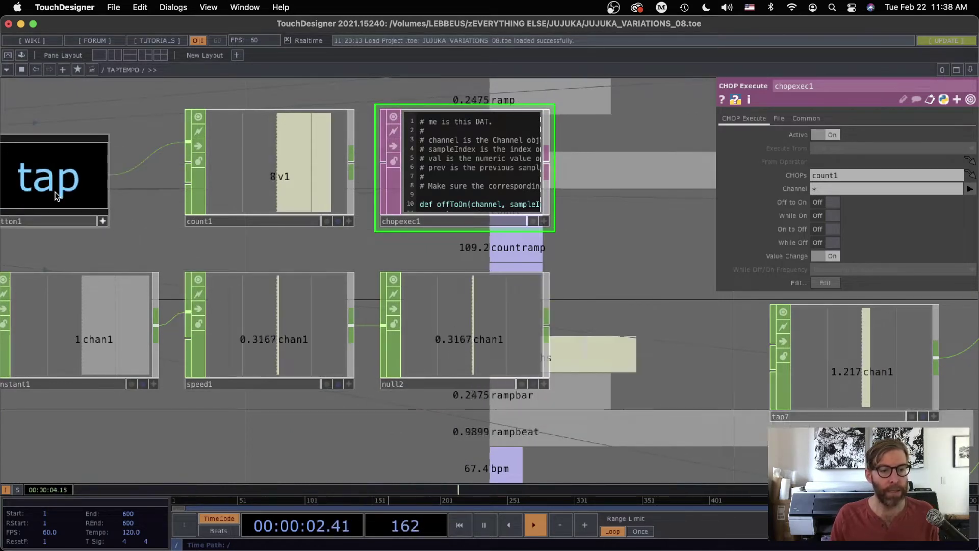
pyautogui.click(58, 192)
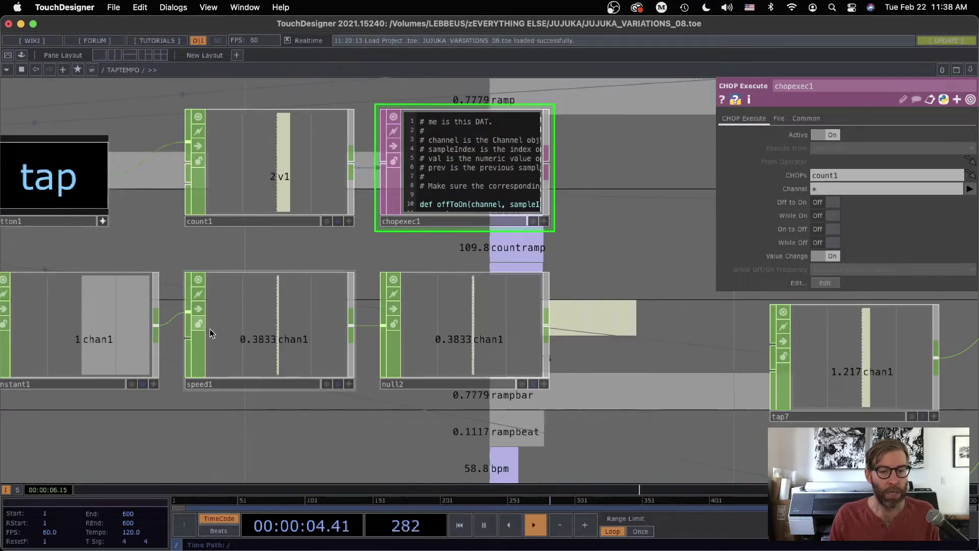
pyautogui.click(84, 196)
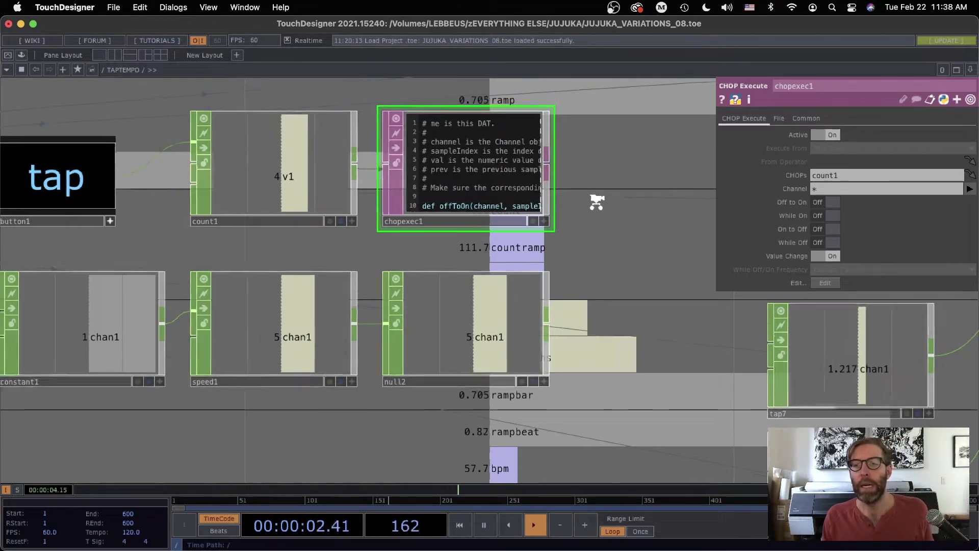
# - Reread the chopexec1 script, focusing on the lines that write the speed1 value into the numbered tap node
pyautogui.scroll(-3, 604, 210)
pyautogui.moveTo(618, 195); pyautogui.dragTo(516, 283)
pyautogui.scroll(5, 436, 280)
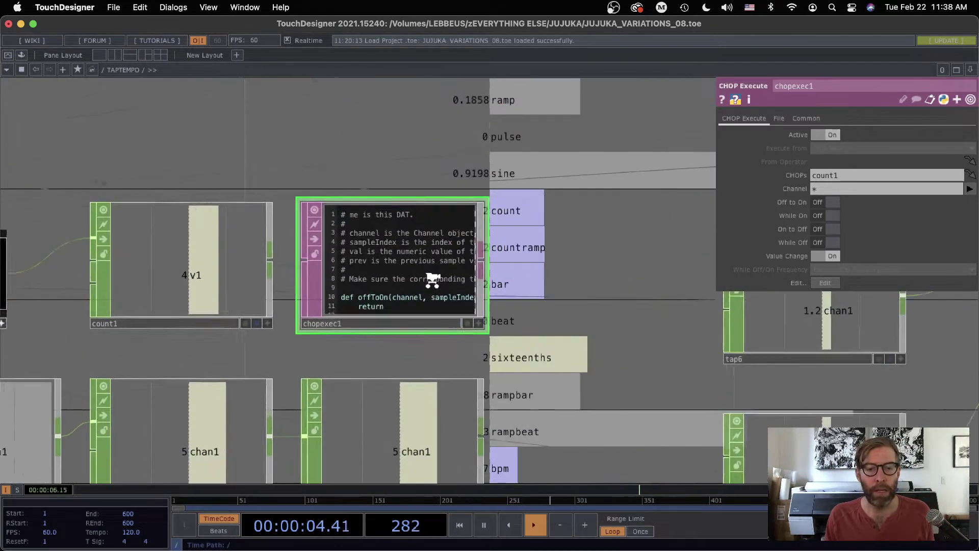
pyautogui.scroll(2, 434, 287)
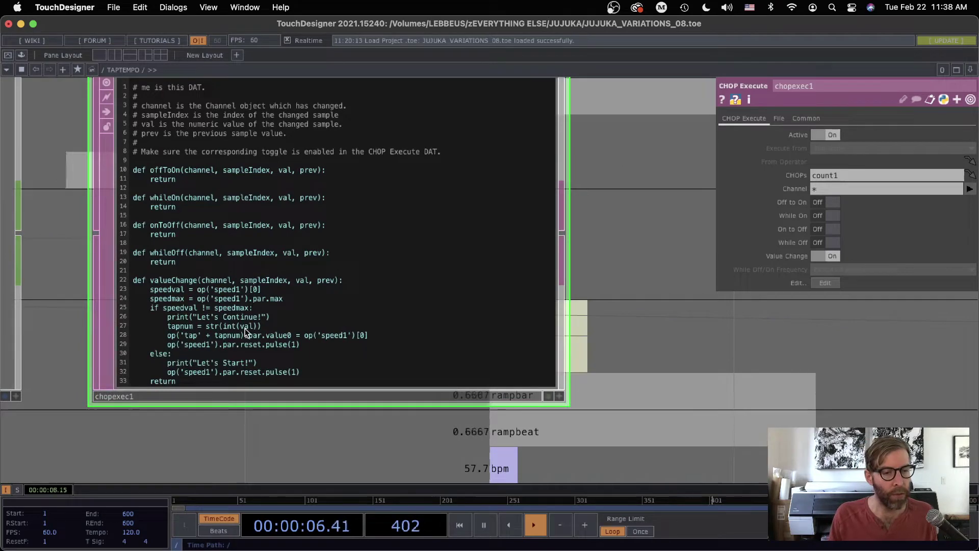
pyautogui.scroll(2, 213, 334)
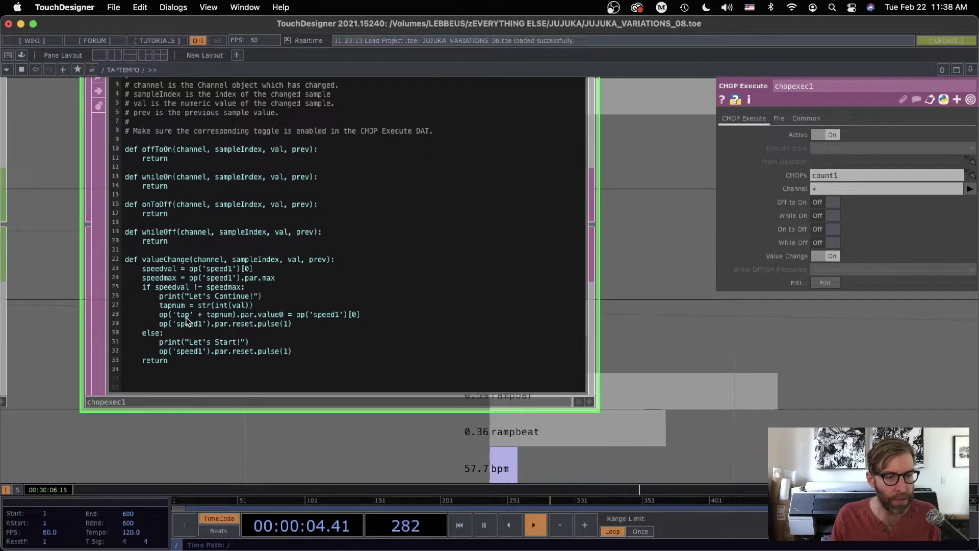
# - Select the tap2 and tap1 constant nodes in turn to inspect their chan1 parameters
pyautogui.scroll(-5, 184, 315)
pyautogui.moveTo(312, 164); pyautogui.dragTo(328, 327)
pyautogui.click(426, 121)
pyautogui.moveTo(326, 159); pyautogui.dragTo(339, 262)
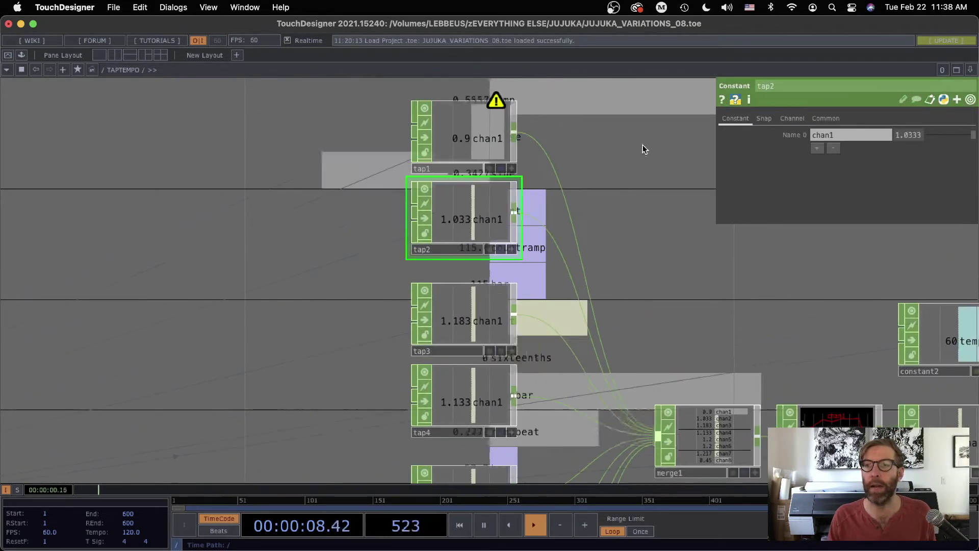
pyautogui.click(449, 133)
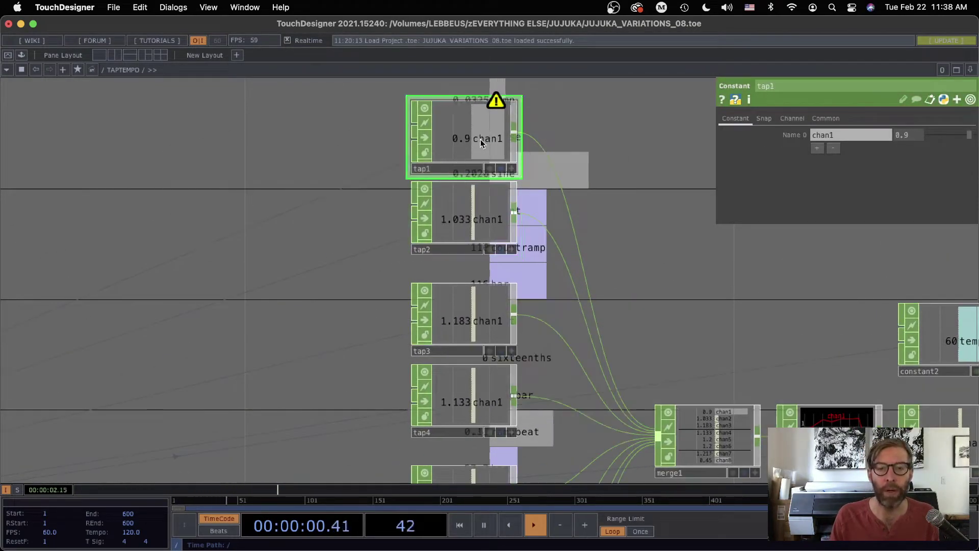
# - Look over the column of constant nodes from tap1 to tap8 and their stored tap intervals
pyautogui.moveTo(366, 307); pyautogui.dragTo(345, 159)
pyautogui.scroll(-5, 345, 159)
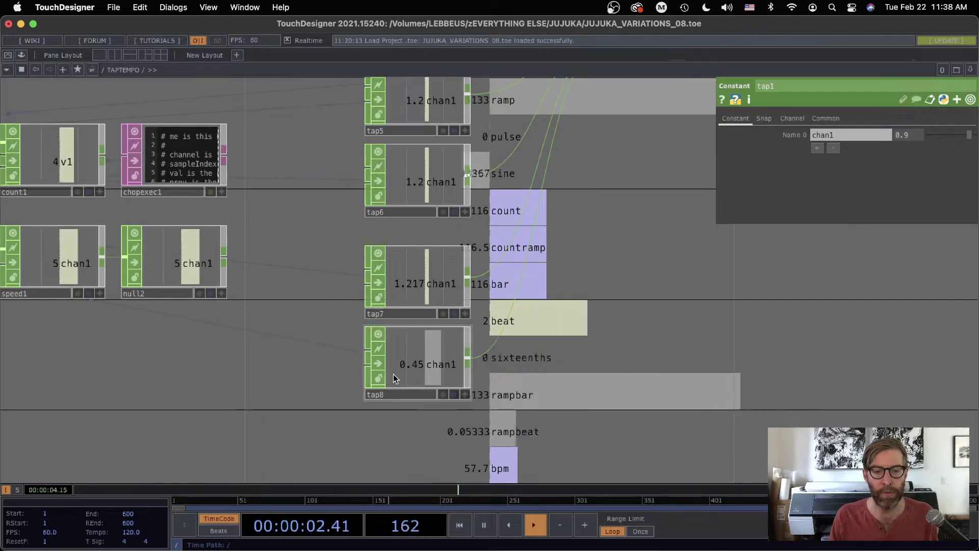
pyautogui.moveTo(308, 144); pyautogui.dragTo(319, 291)
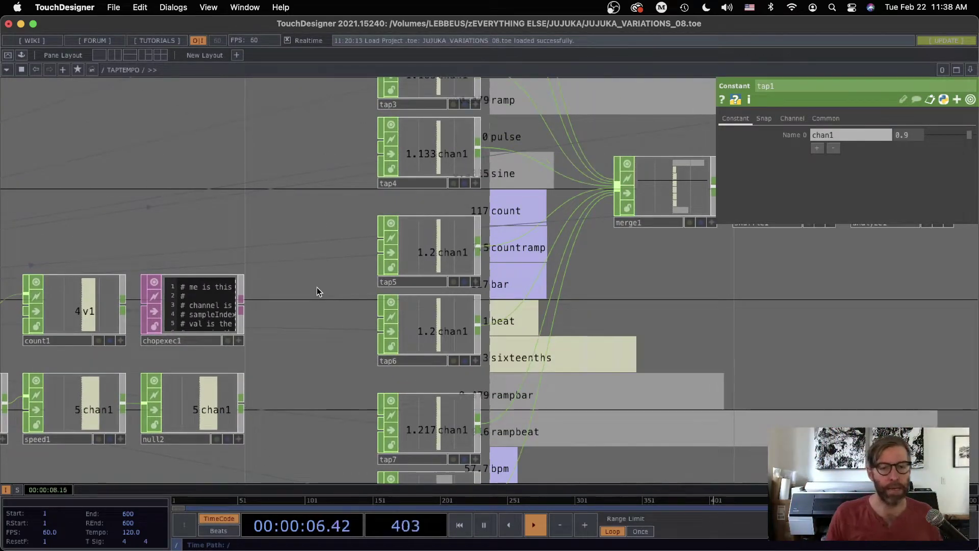
pyautogui.scroll(-3, 332, 160)
pyautogui.moveTo(318, 239); pyautogui.dragTo(319, 398)
pyautogui.moveTo(309, 169); pyautogui.dragTo(309, 221)
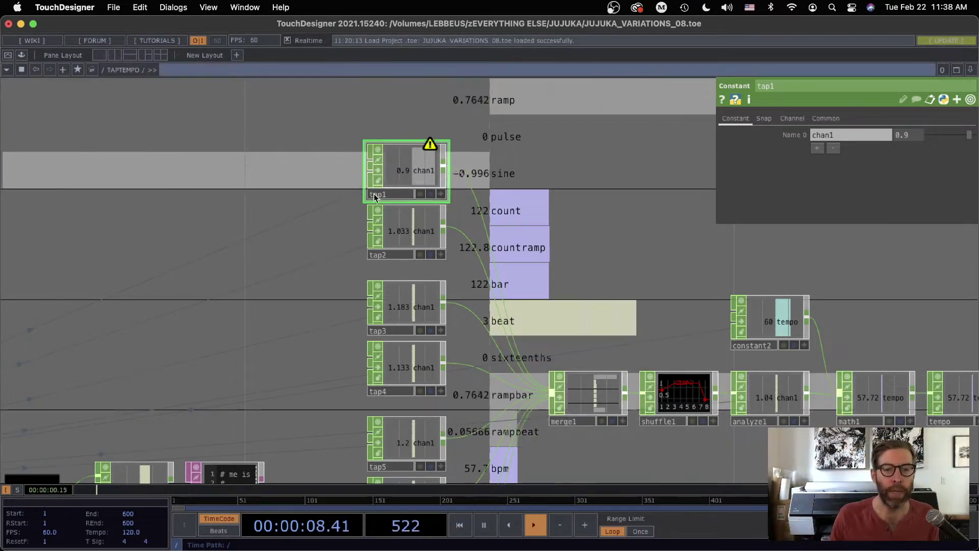
# - Select the merge1 node and examine the eight channels it combines from the tap nodes
pyautogui.moveTo(331, 290); pyautogui.dragTo(254, 213)
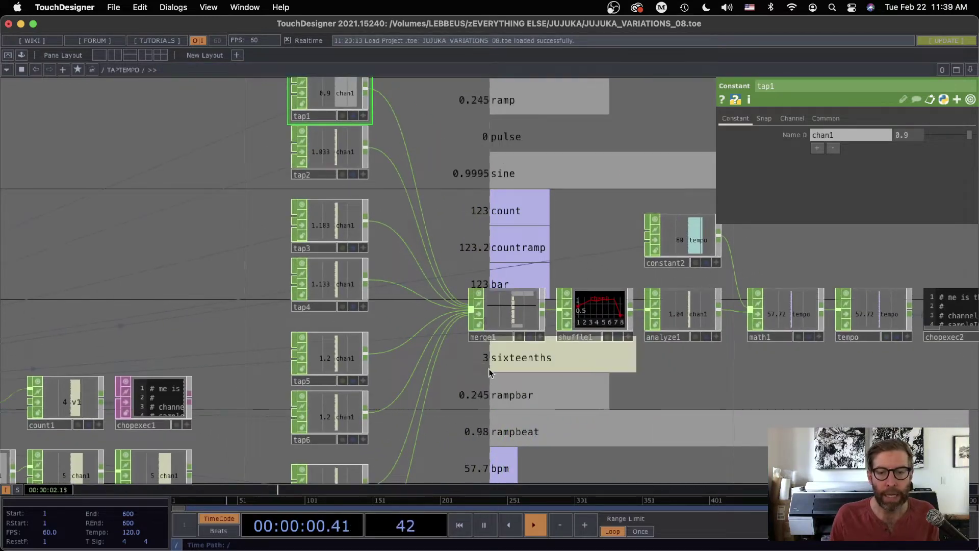
pyautogui.click(426, 308)
pyautogui.scroll(10, 428, 311)
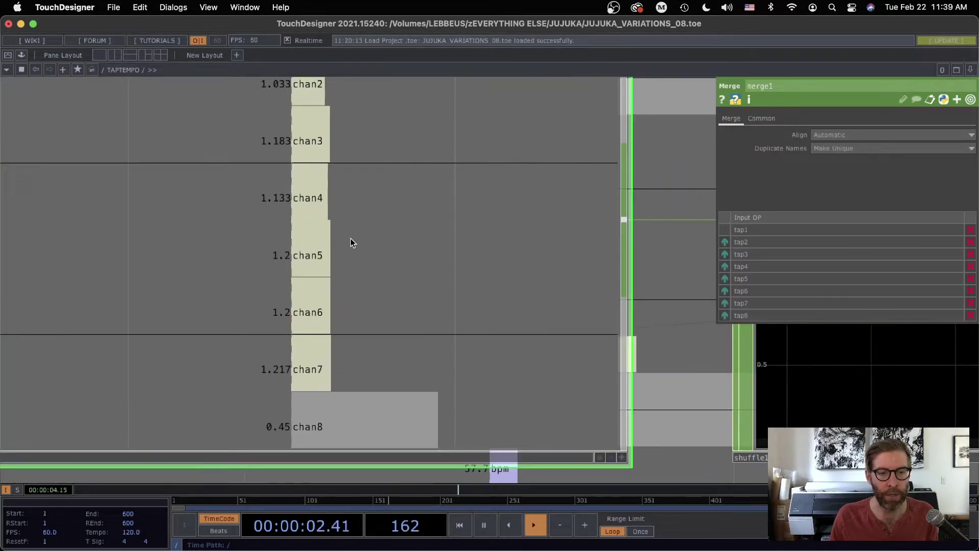
pyautogui.scroll(-5, 357, 255)
# - Select the shuffle1 node and check the method that sequences the merged channels into one
pyautogui.scroll(6, 352, 250)
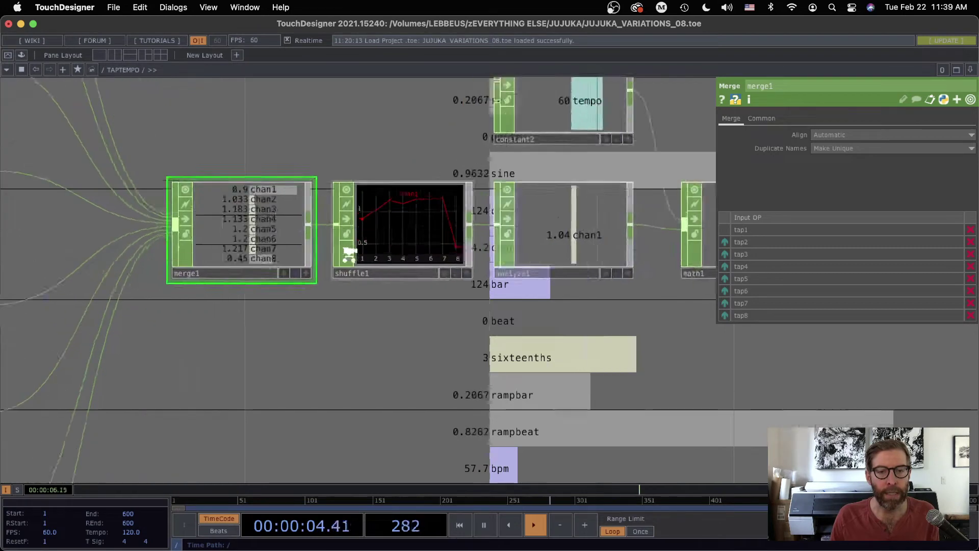
pyautogui.scroll(3, 350, 253)
pyautogui.click(420, 221)
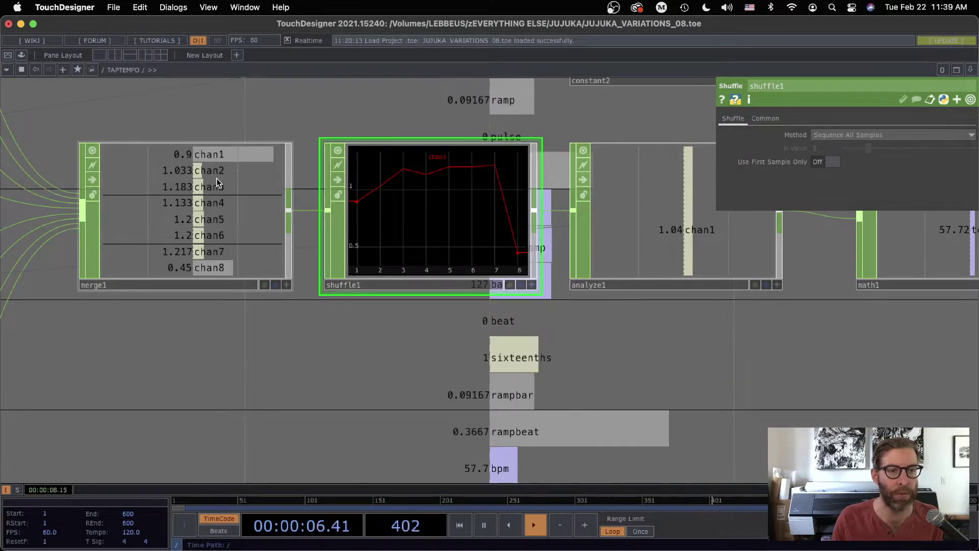
# - Select the analyze1 node and examine its Average function alongside the channel coming from shuffle1
pyautogui.hscroll(2, 378, 470)
pyautogui.click(597, 247)
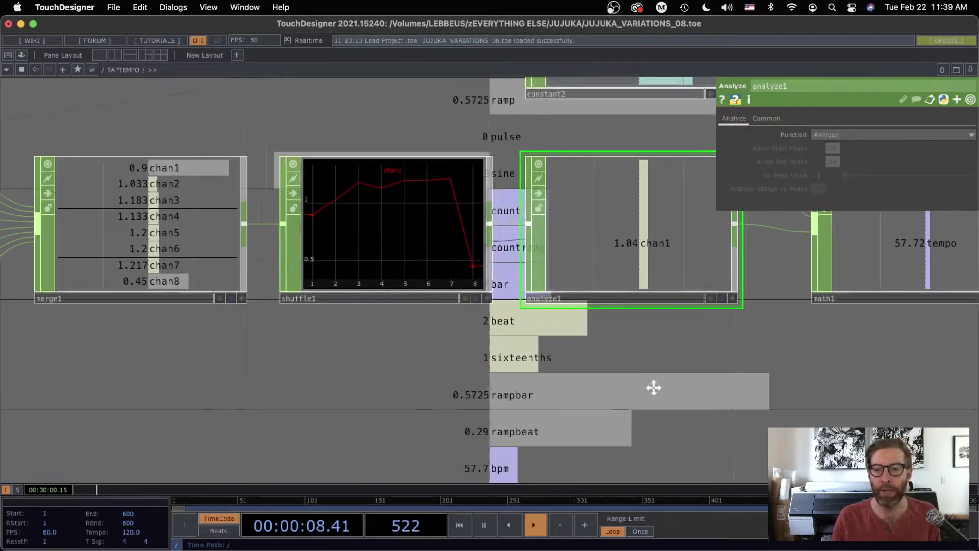
pyautogui.hscroll(5, 540, 388)
pyautogui.scroll(2, 540, 384)
pyautogui.moveTo(540, 384); pyautogui.dragTo(523, 375)
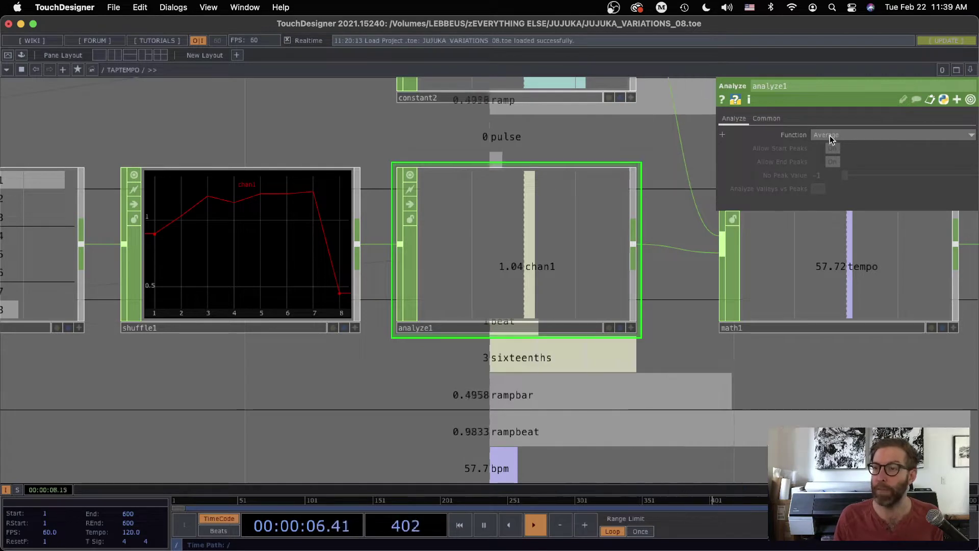
pyautogui.moveTo(535, 367); pyautogui.dragTo(616, 366)
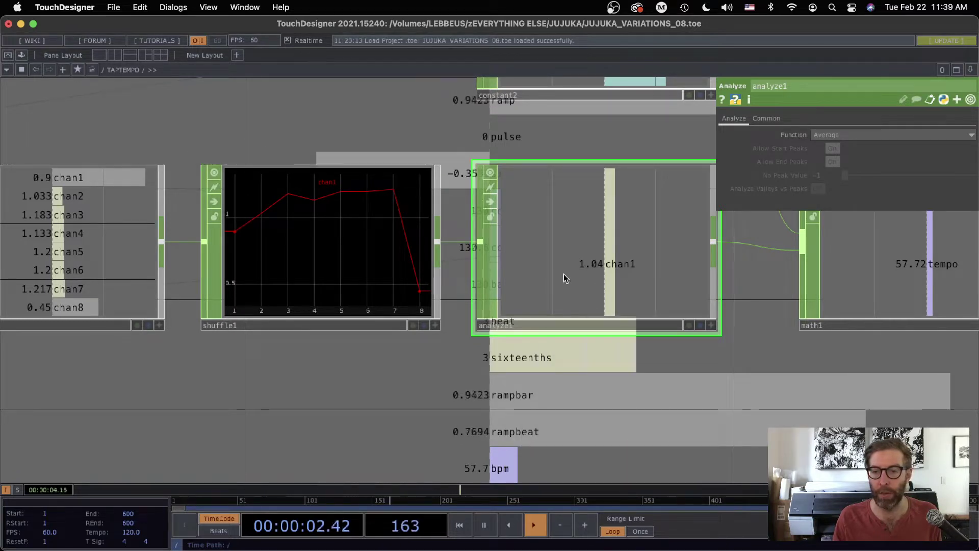
# - Examine how the constant2 and analyze1 nodes feed math1 to calculate the tempo
pyautogui.scroll(-2, 664, 345)
pyautogui.moveTo(770, 381); pyautogui.dragTo(643, 417)
pyautogui.scroll(-2, 641, 415)
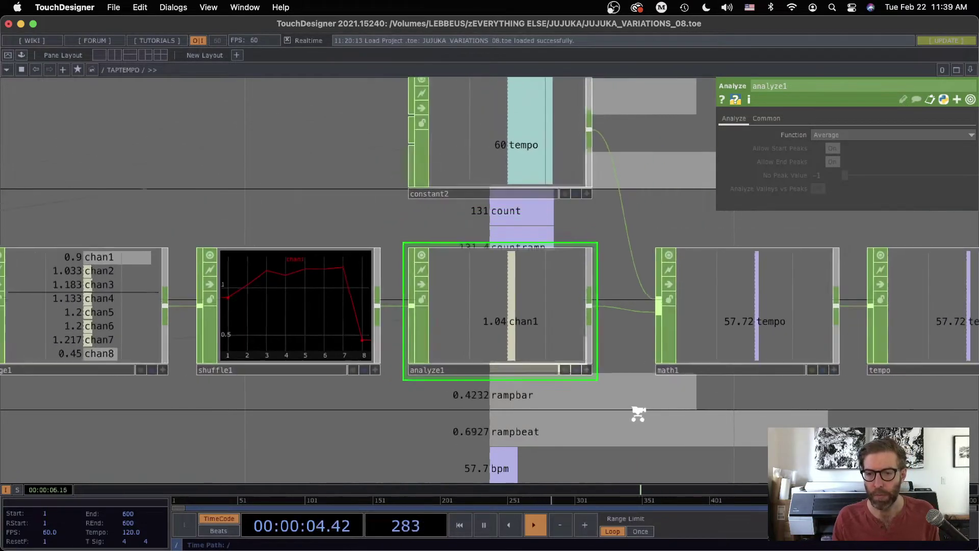
pyautogui.scroll(-2, 534, 421)
pyautogui.moveTo(531, 421); pyautogui.dragTo(622, 365)
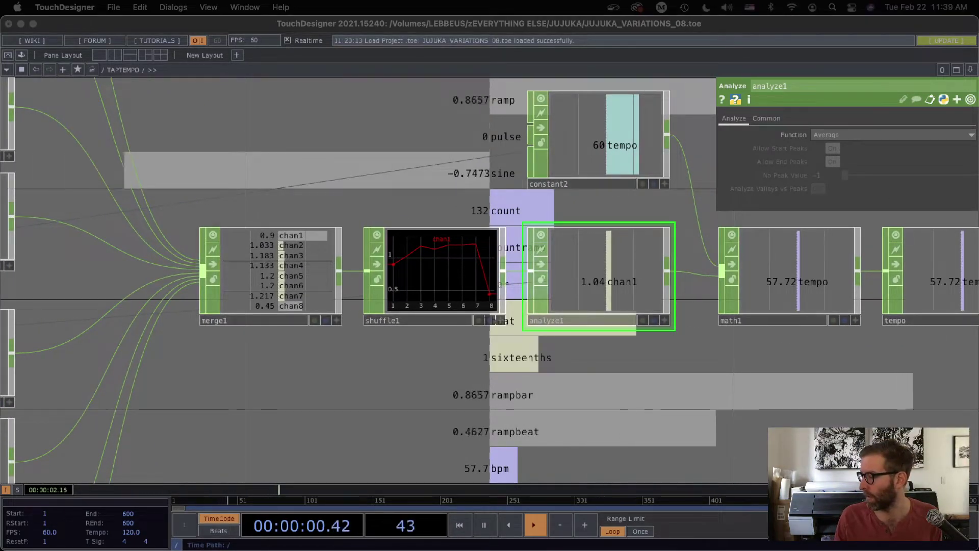
# - Turn off the display of the beat1 node in the network background
pyautogui.scroll(-1, 435, 430)
pyautogui.scroll(-3, 435, 426)
pyautogui.moveTo(316, 200); pyautogui.dragTo(495, 188)
pyautogui.scroll(-5, 413, 204)
pyautogui.scroll(-1, 486, 203)
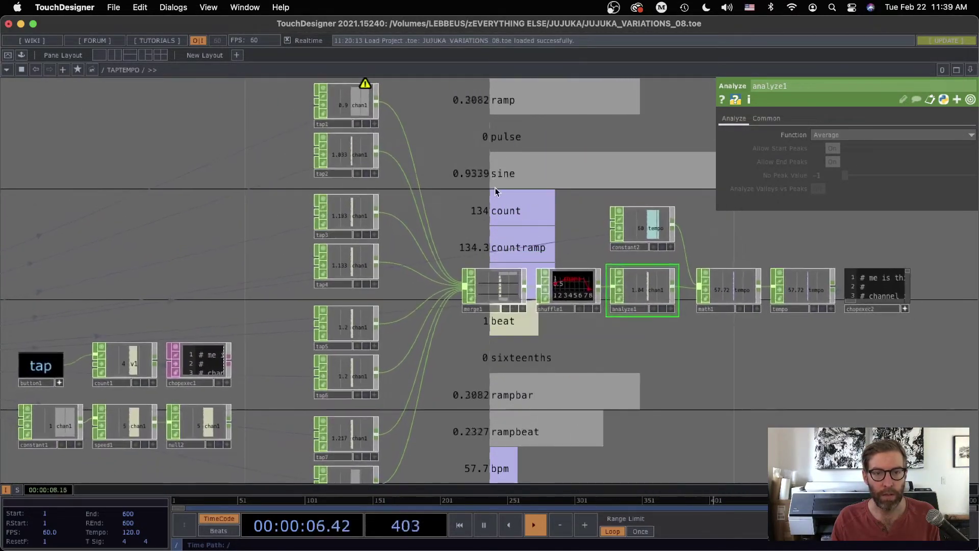
pyautogui.hscroll(-10, 216, 262)
pyautogui.scroll(-3, 216, 262)
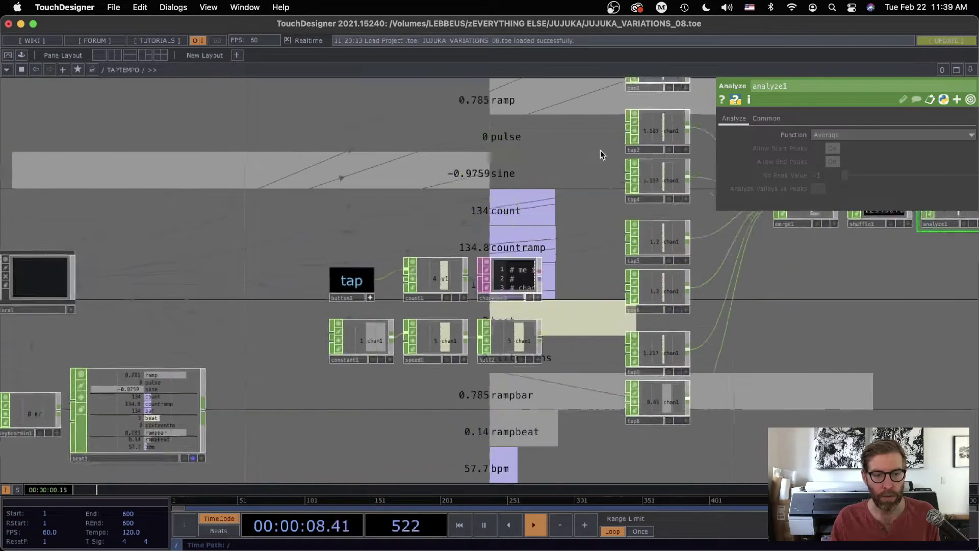
pyautogui.click(261, 432)
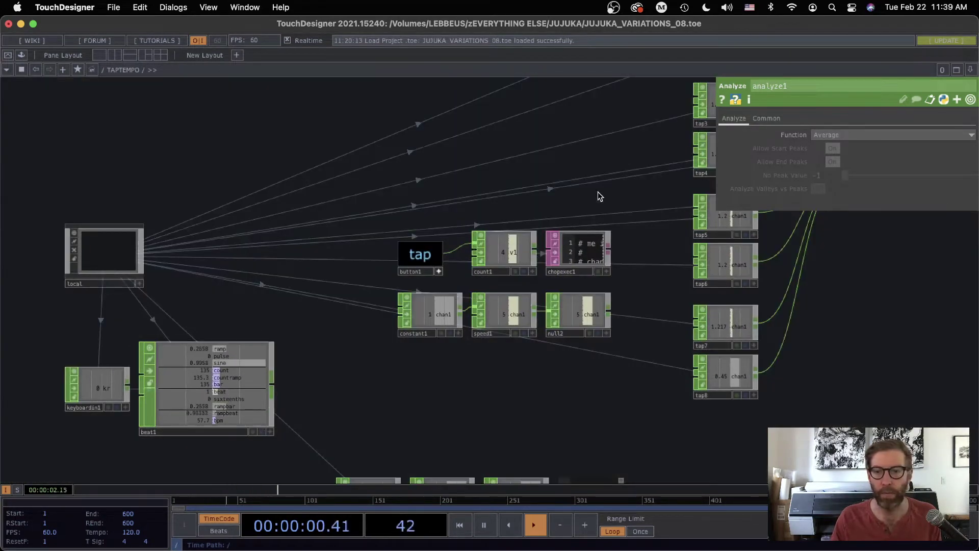
# - Examine the intervals held in the tap1 to tap8 constant nodes and compare them with one another
pyautogui.hscroll(15, 599, 197)
pyautogui.scroll(5, 600, 197)
pyautogui.moveTo(477, 220); pyautogui.dragTo(475, 218)
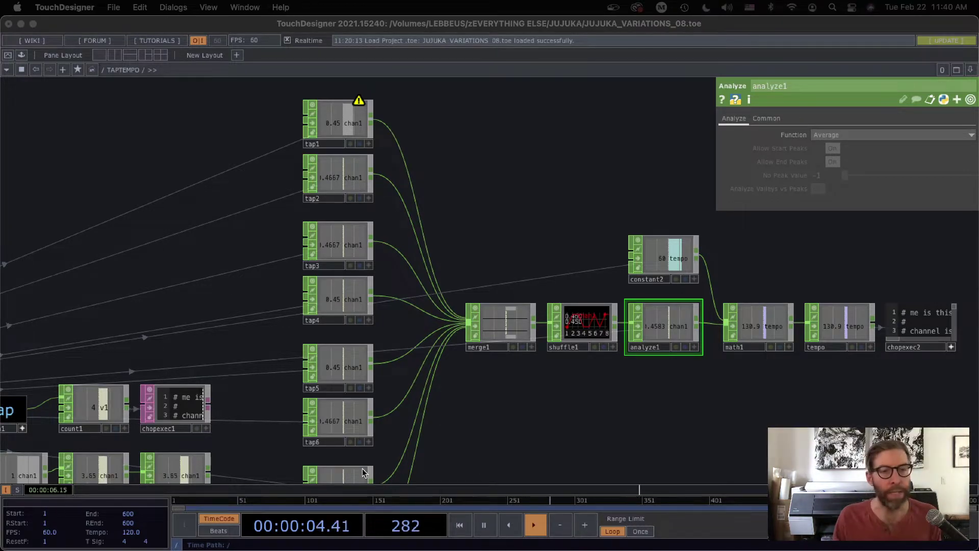
pyautogui.scroll(5, 329, 163)
pyautogui.moveTo(527, 178); pyautogui.dragTo(527, 226)
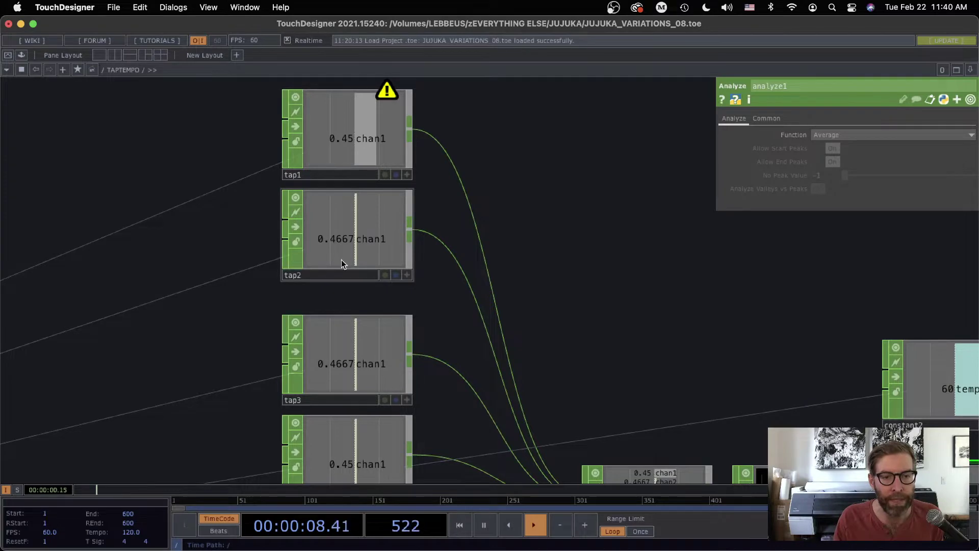
pyautogui.moveTo(451, 345); pyautogui.dragTo(421, 140)
pyautogui.moveTo(442, 315); pyautogui.dragTo(420, 139)
pyautogui.moveTo(471, 411); pyautogui.dragTo(482, 185)
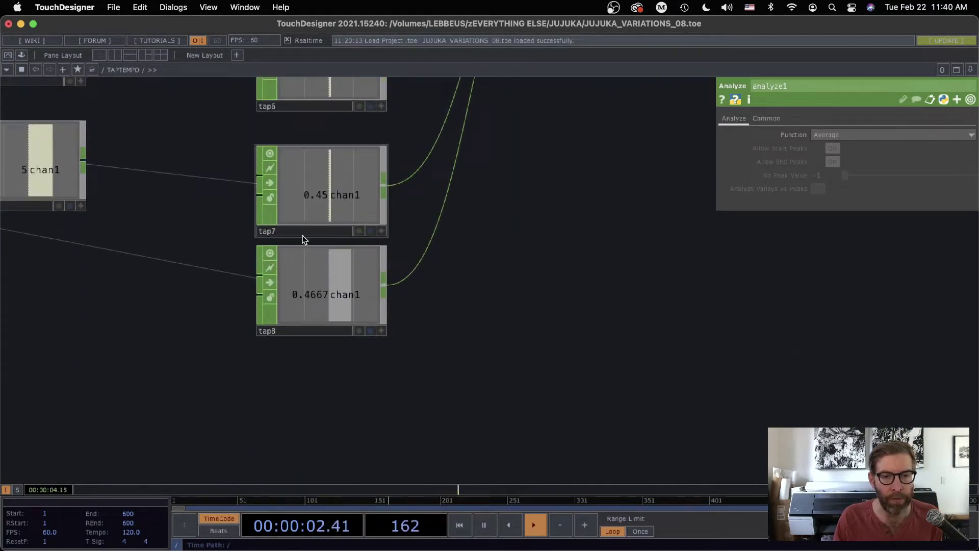
# - Examine how merge1 and shuffle1 gather the tap intervals into one channel for analyze1 and the nodes that follow
pyautogui.scroll(-5, 459, 286)
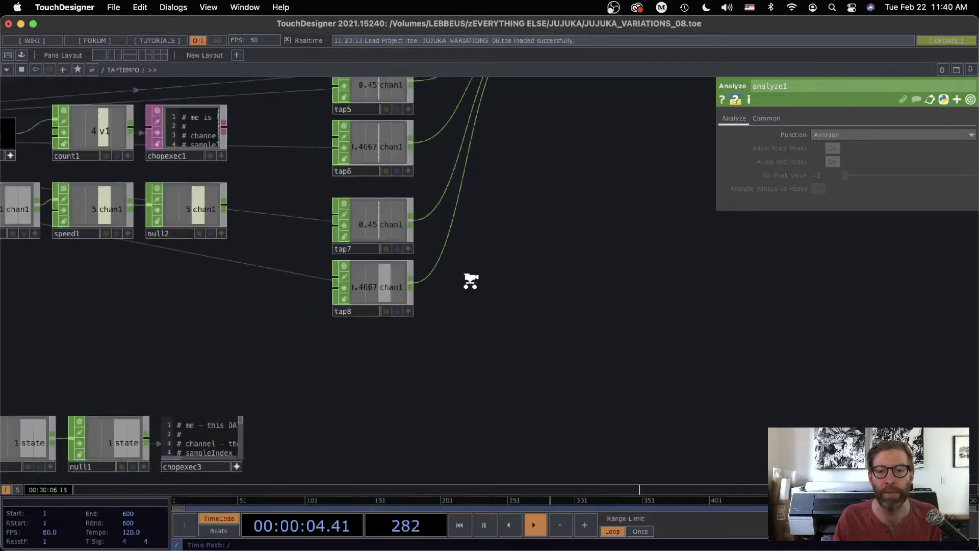
pyautogui.scroll(5, 392, 357)
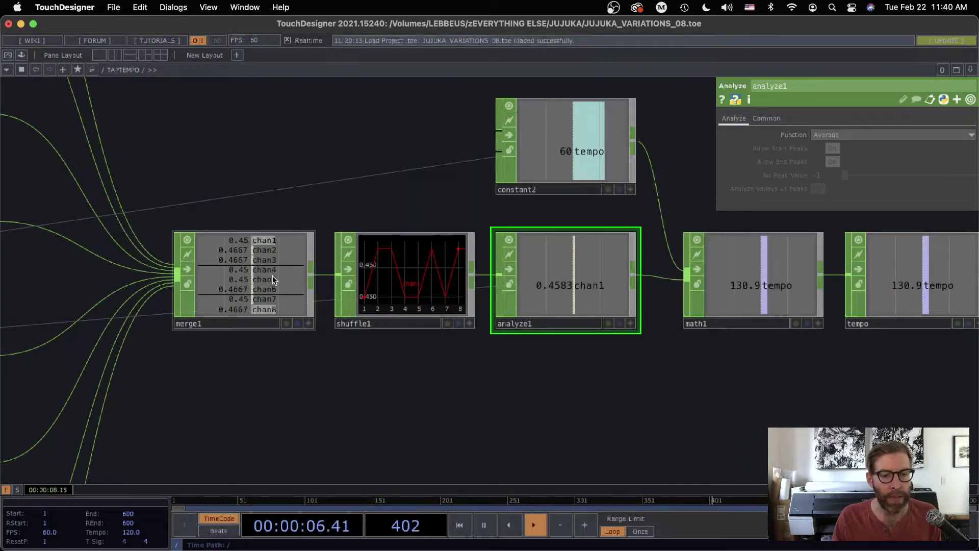
pyautogui.scroll(6, 422, 306)
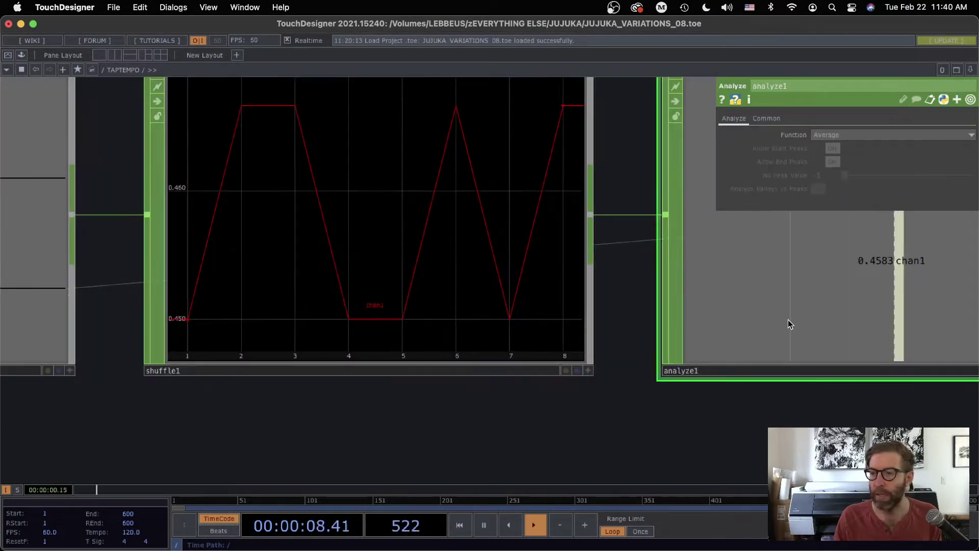
pyautogui.scroll(-1, 791, 323)
pyautogui.moveTo(797, 411); pyautogui.dragTo(493, 432)
pyautogui.scroll(-5, 580, 307)
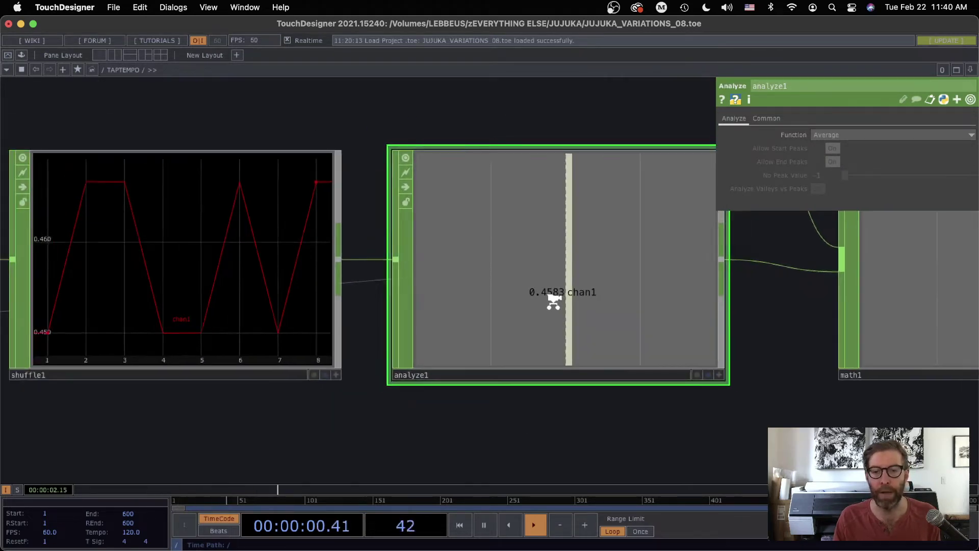
pyautogui.hscroll(4, 539, 381)
pyautogui.scroll(-3, 417, 409)
pyautogui.scroll(-1, 411, 402)
pyautogui.moveTo(411, 403); pyautogui.dragTo(489, 320)
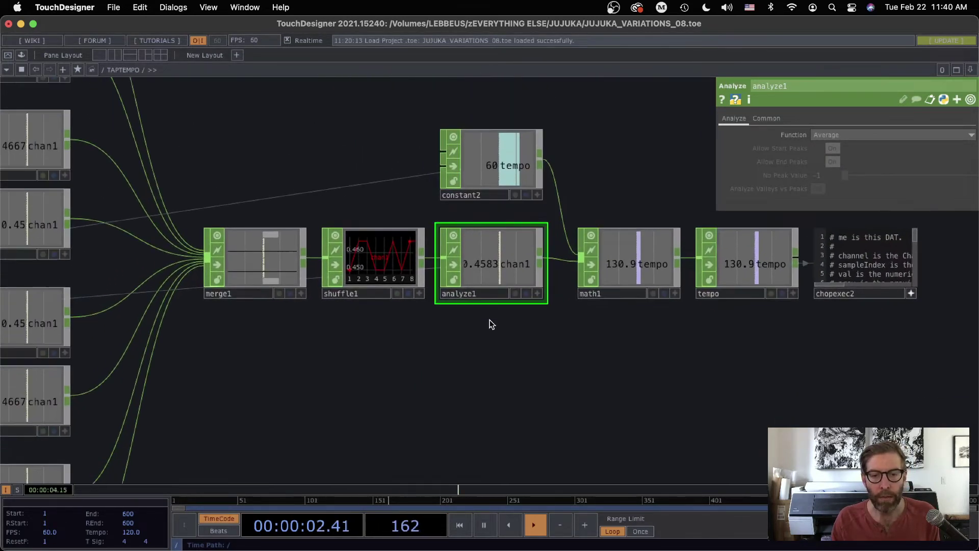
pyautogui.hscroll(-3, 417, 347)
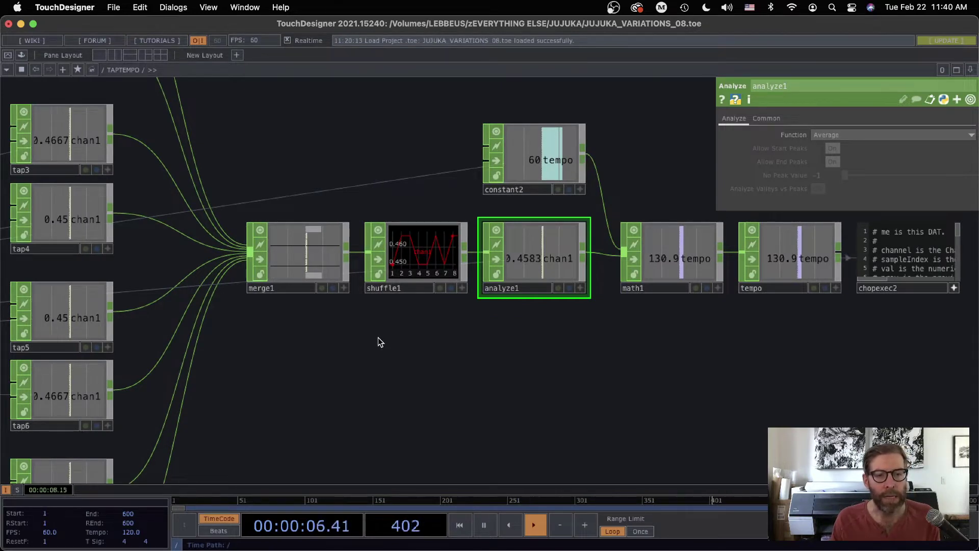
pyautogui.moveTo(395, 337); pyautogui.dragTo(285, 216)
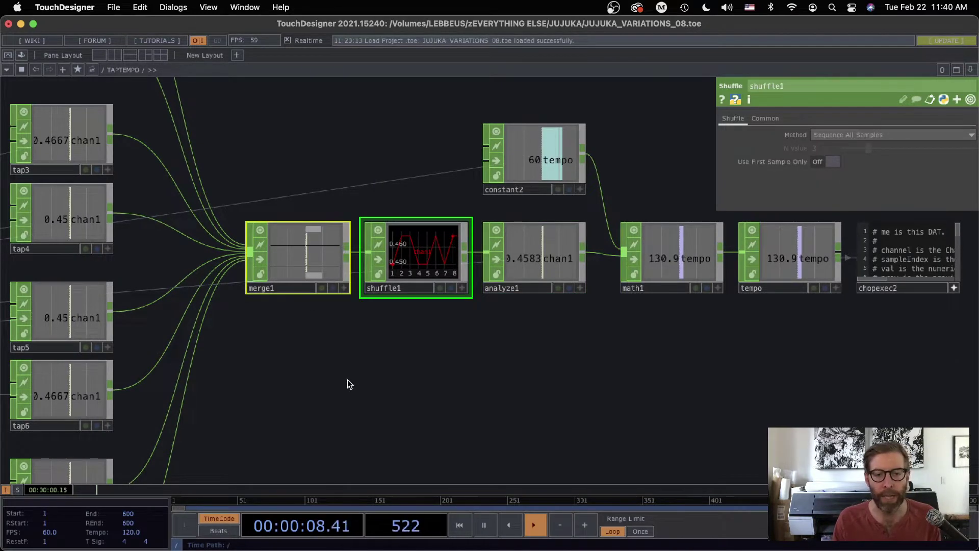
pyautogui.press('Tab')
pyautogui.click(236, 217)
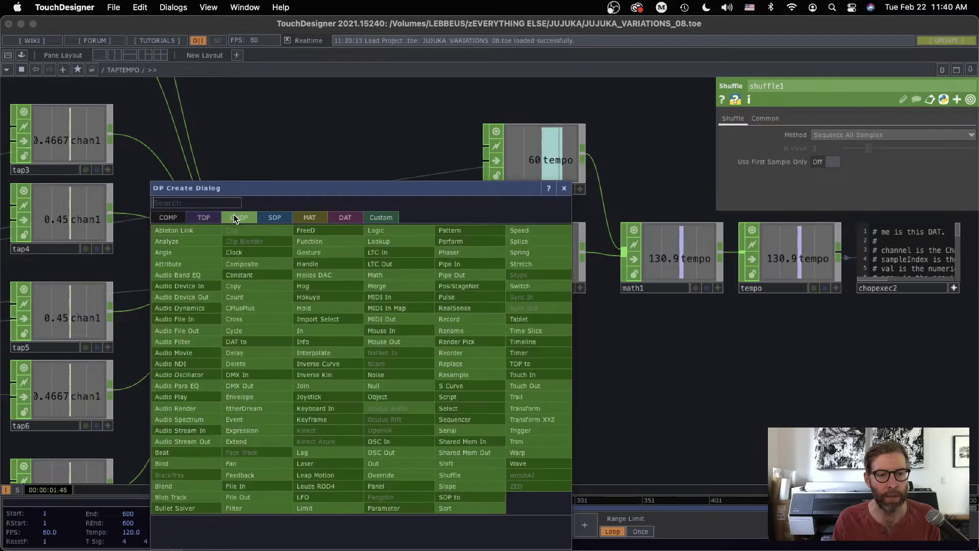
pyautogui.click(365, 278)
pyautogui.click(334, 353)
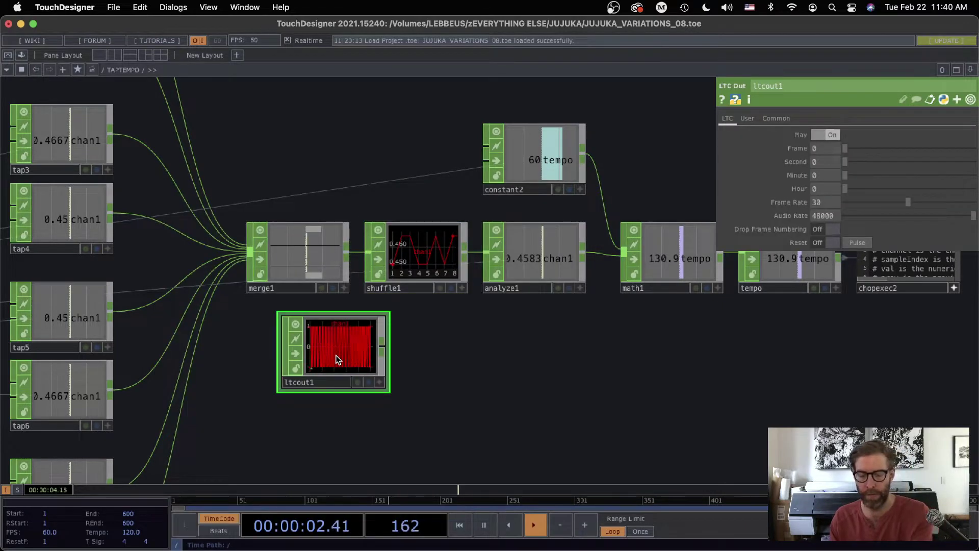
pyautogui.press('Delete')
# - Add a Math CHOP below merge1 and wire the tap1 to tap8 nodes into it
pyautogui.press('Tab')
pyautogui.click(370, 280)
pyautogui.click(343, 381)
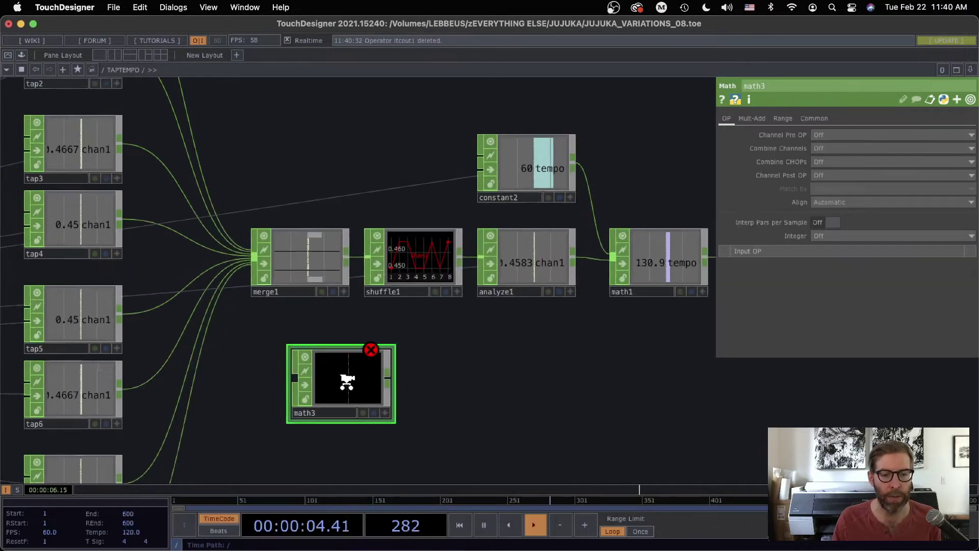
pyautogui.scroll(-5, 306, 377)
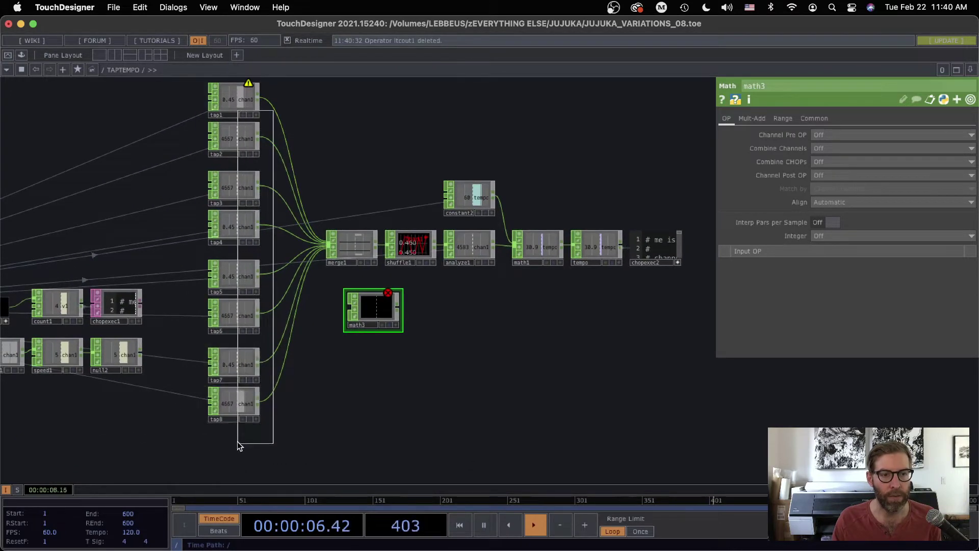
pyautogui.moveTo(239, 445); pyautogui.dragTo(239, 445)
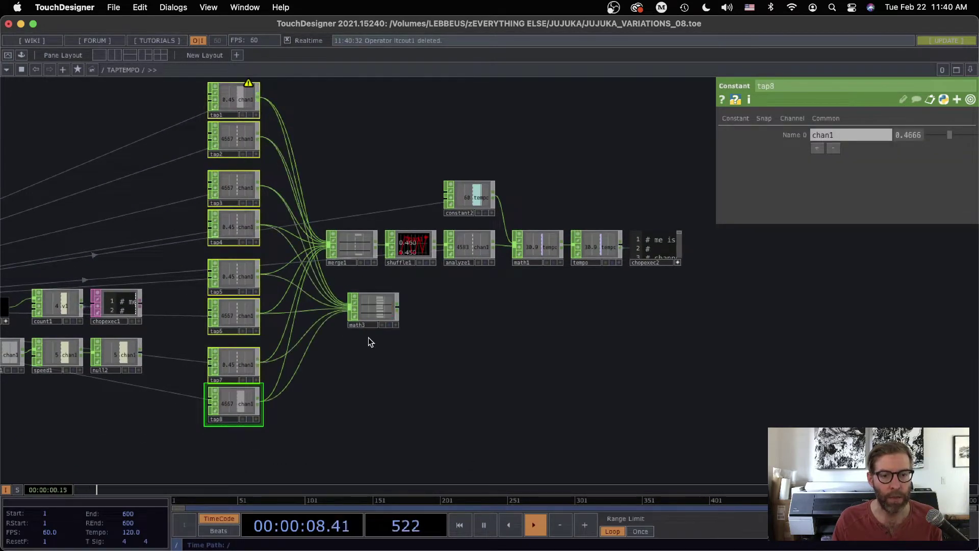
# - Set the new Math node's Combine CHOPs to Average and place it beneath analyze1 to compare their outputs
pyautogui.click(379, 316)
pyautogui.click(824, 161)
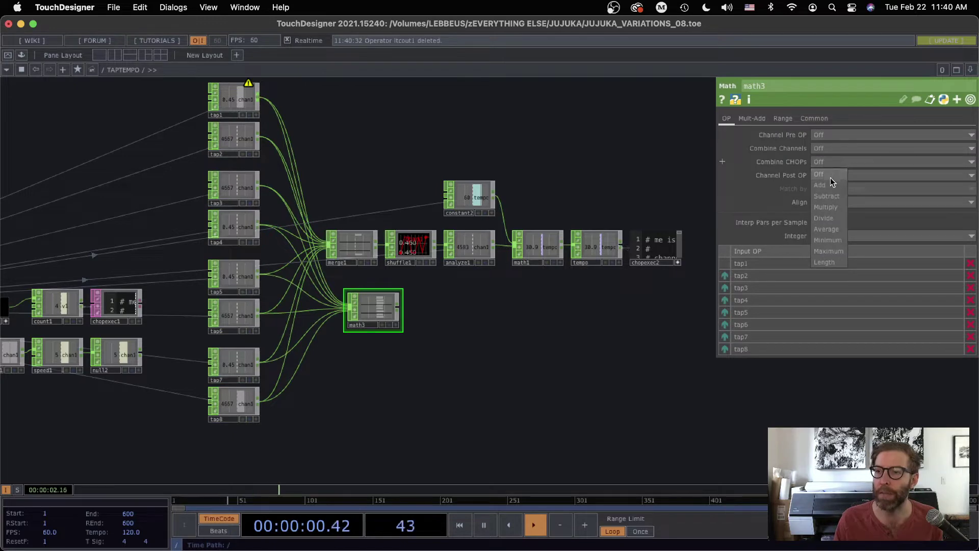
pyautogui.click(832, 227)
pyautogui.moveTo(366, 311); pyautogui.dragTo(467, 290)
pyautogui.scroll(4, 471, 289)
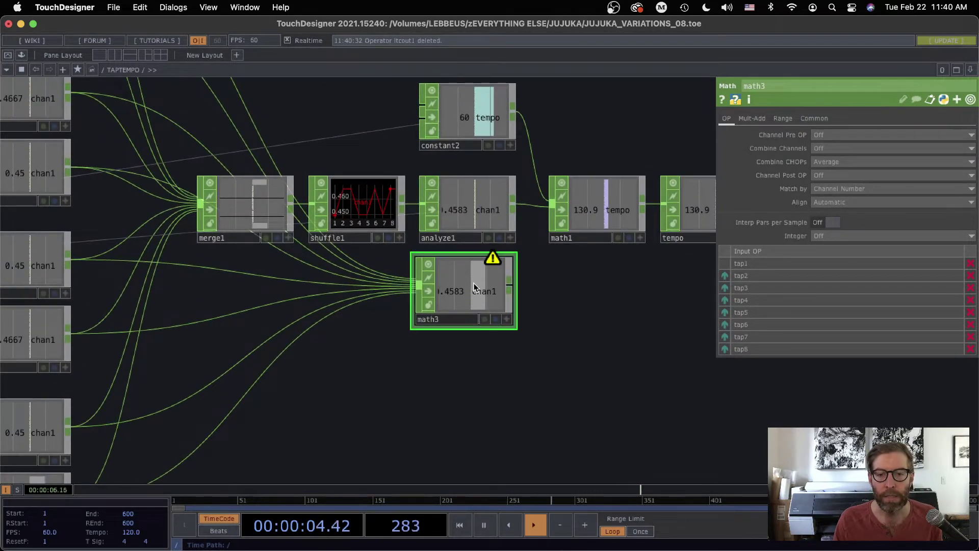
pyautogui.scroll(2, 552, 292)
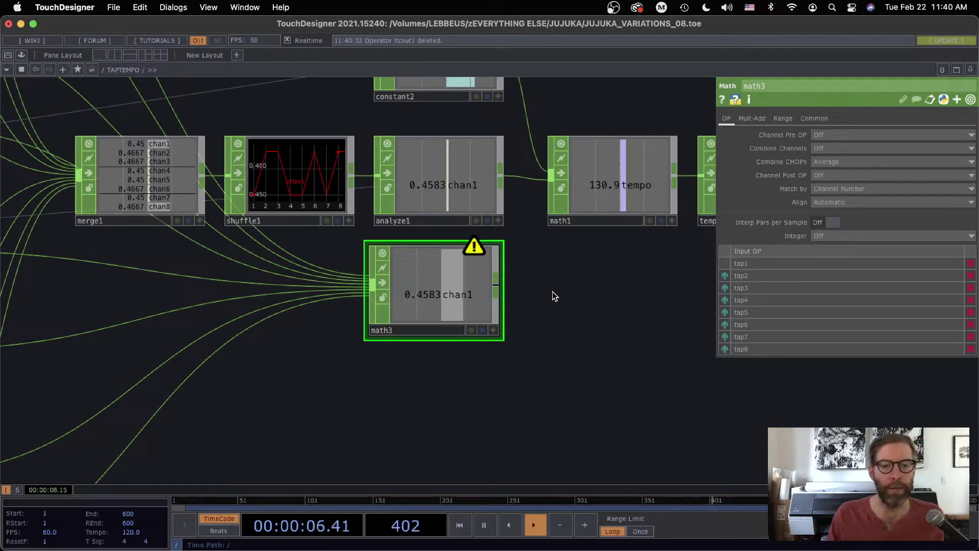
# - Move the new Math node beneath merge1, check its warning details and delete it
pyautogui.moveTo(495, 332); pyautogui.dragTo(196, 342)
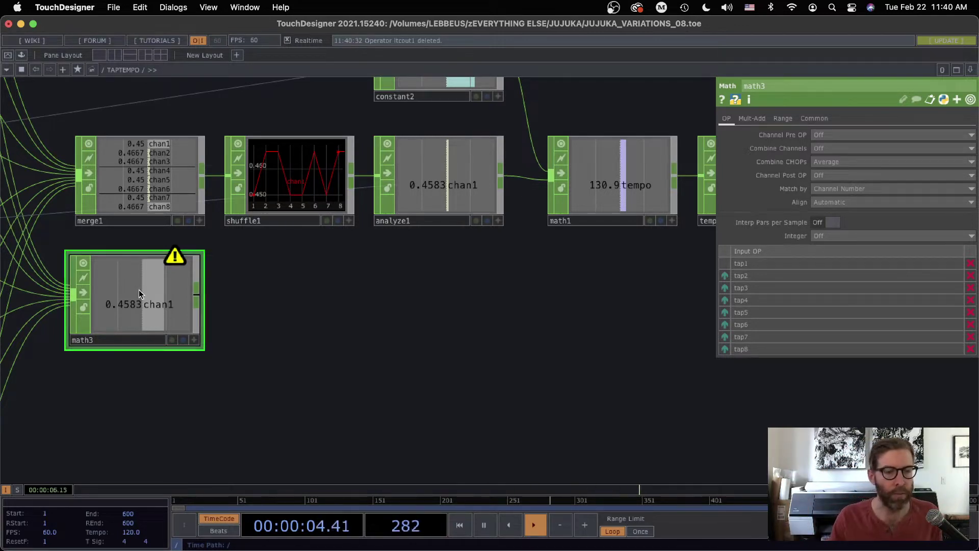
pyautogui.moveTo(173, 260)
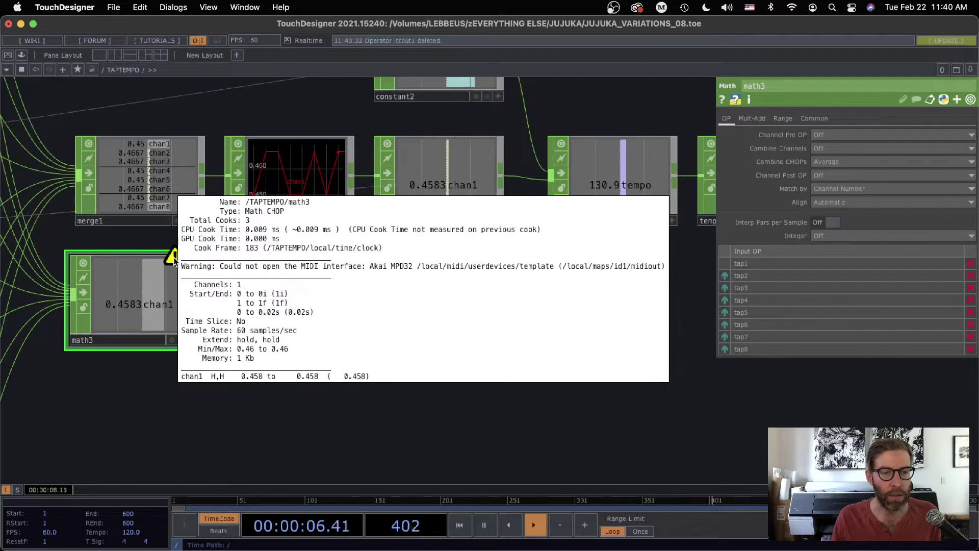
pyautogui.press('Delete')
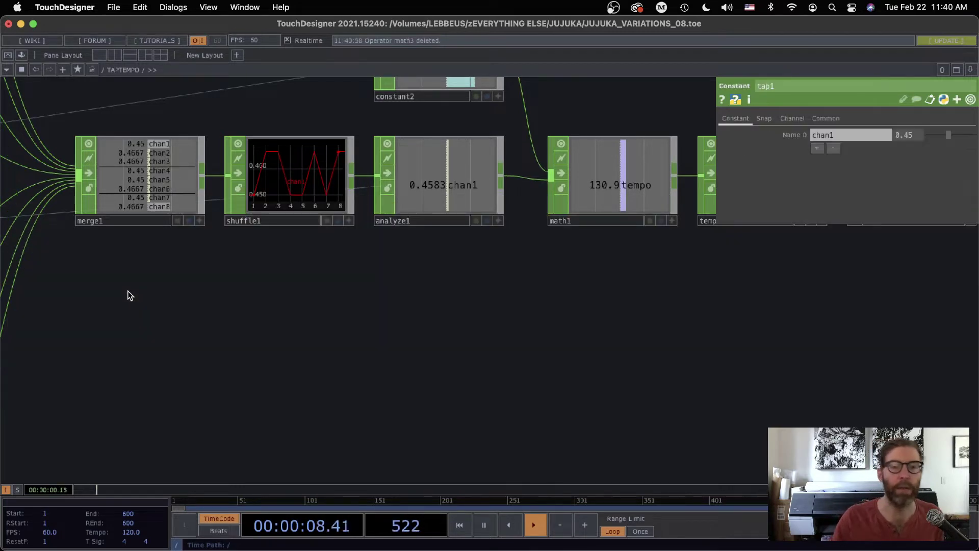
# - Select math1 and examine how it divides constant2 by the averaged interval from analyze1
pyautogui.moveTo(449, 298); pyautogui.dragTo(263, 468)
pyautogui.scroll(3, 304, 406)
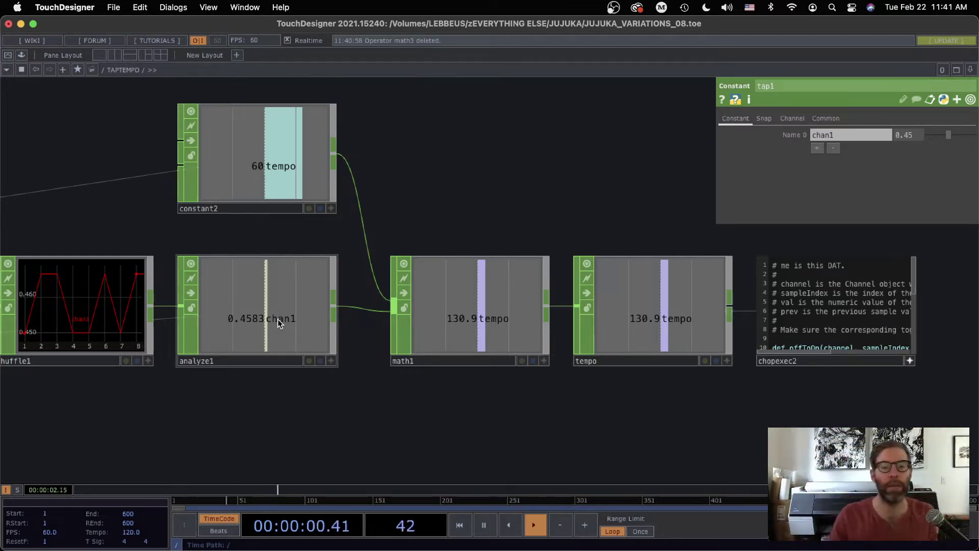
pyautogui.click(483, 310)
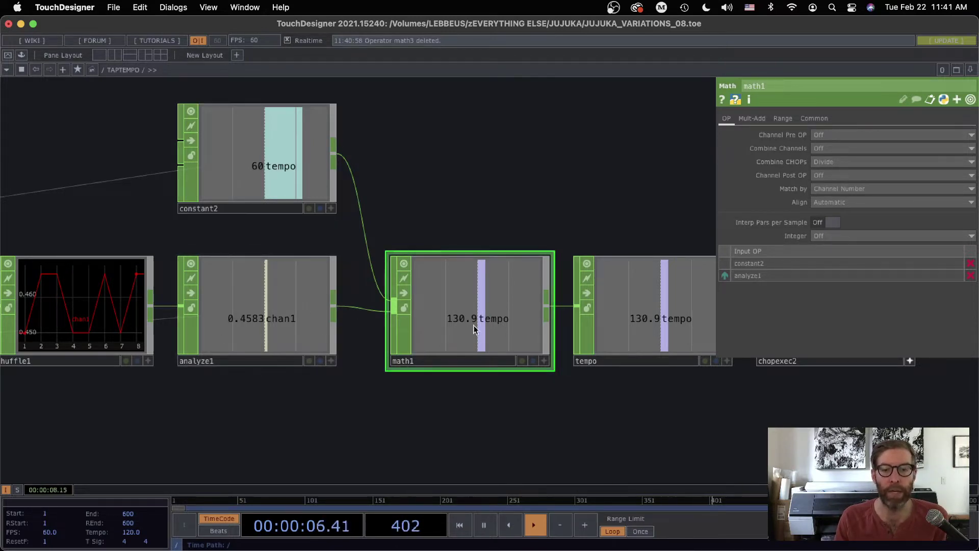
pyautogui.moveTo(472, 410); pyautogui.dragTo(361, 411)
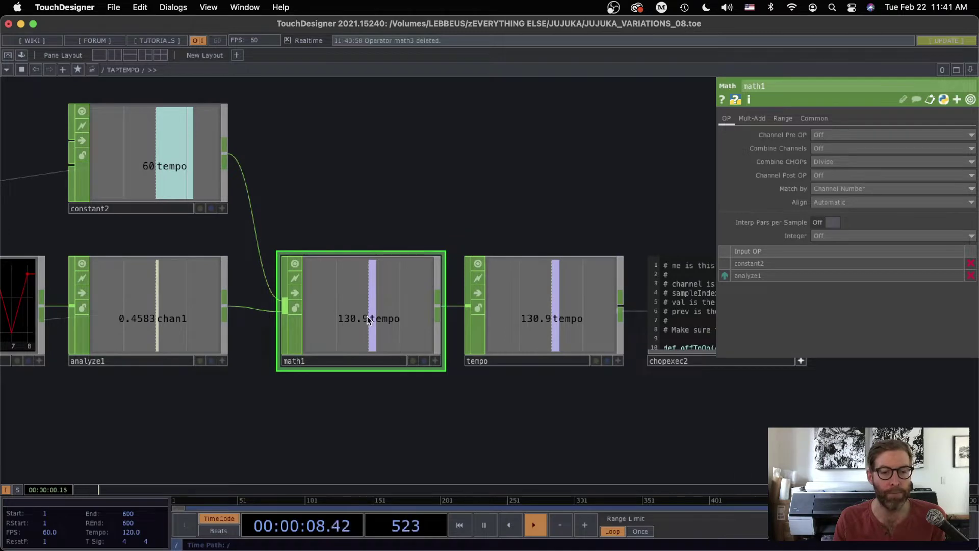
# - Select the tempo null and read the valueChange function in the attached chopexec2 script
pyautogui.click(550, 332)
pyautogui.moveTo(508, 413); pyautogui.dragTo(263, 422)
pyautogui.scroll(4, 503, 399)
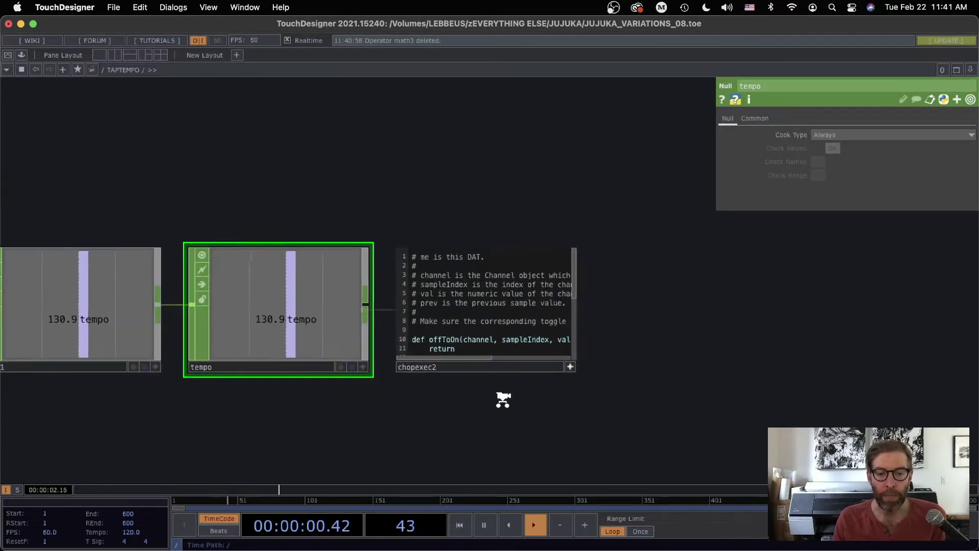
pyautogui.scroll(3, 502, 399)
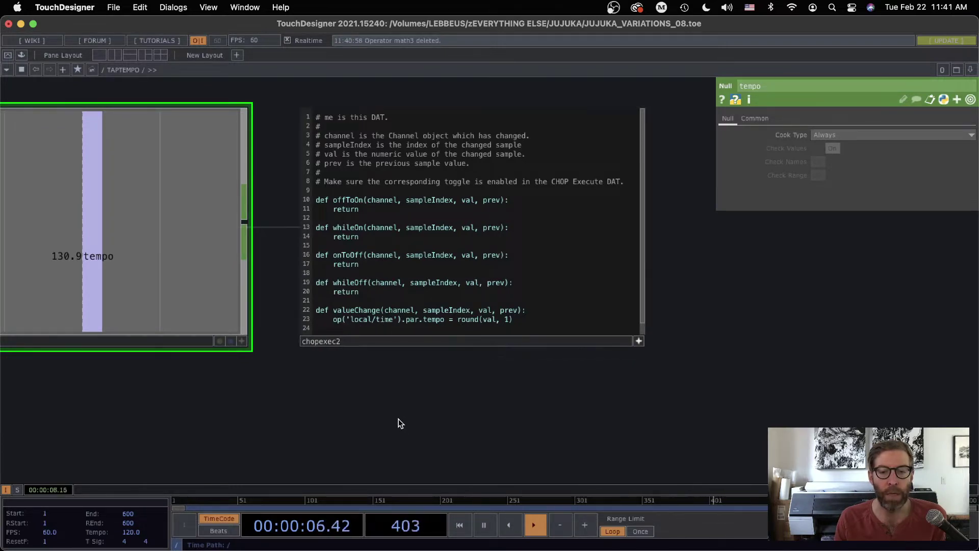
# - Return to the start of the TAPTEMPO network and select its local component
pyautogui.scroll(-10, 398, 419)
pyautogui.moveTo(446, 403); pyautogui.dragTo(651, 324)
pyautogui.moveTo(315, 355); pyautogui.dragTo(504, 263)
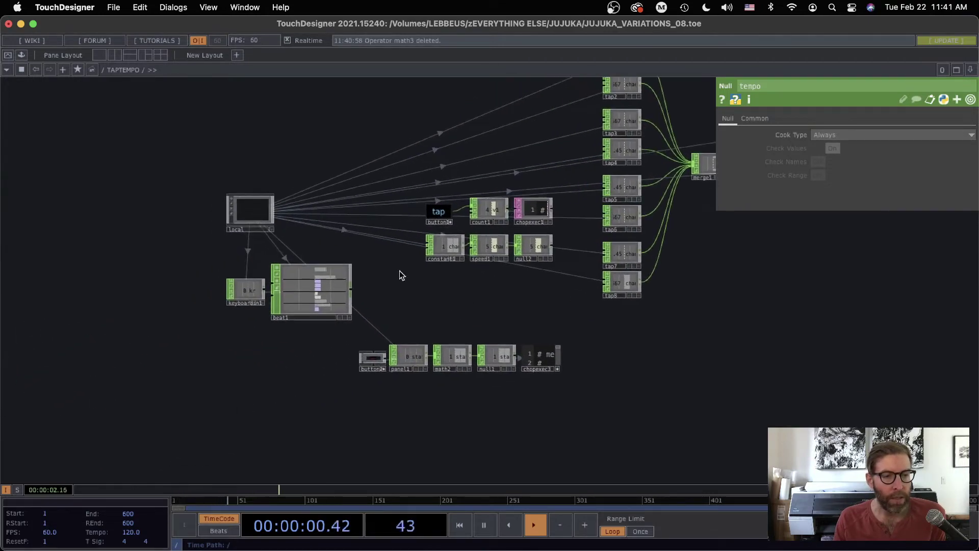
pyautogui.click(245, 219)
pyautogui.scroll(-5, 365, 249)
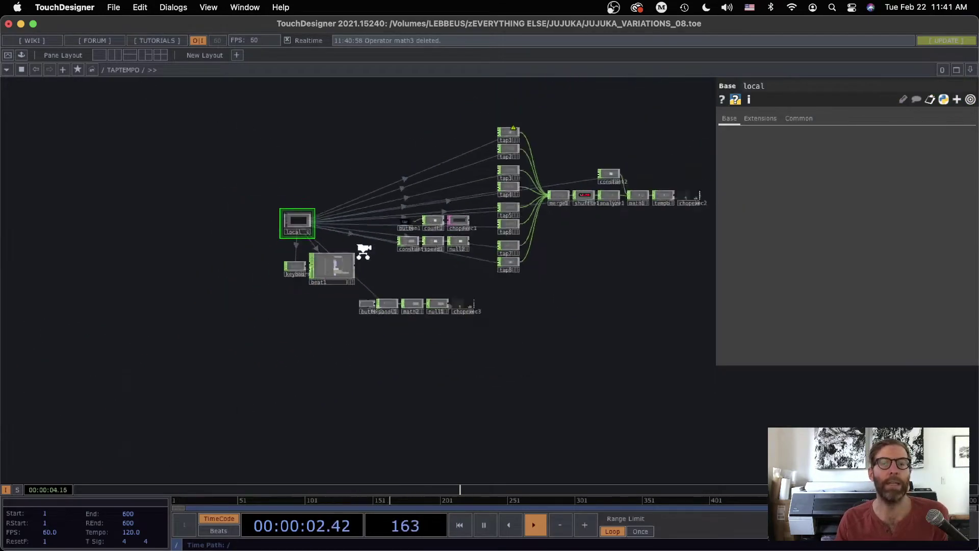
# - Leave TAPTEMPO for the project's root network and enter the local container there
pyautogui.scroll(-5, 352, 312)
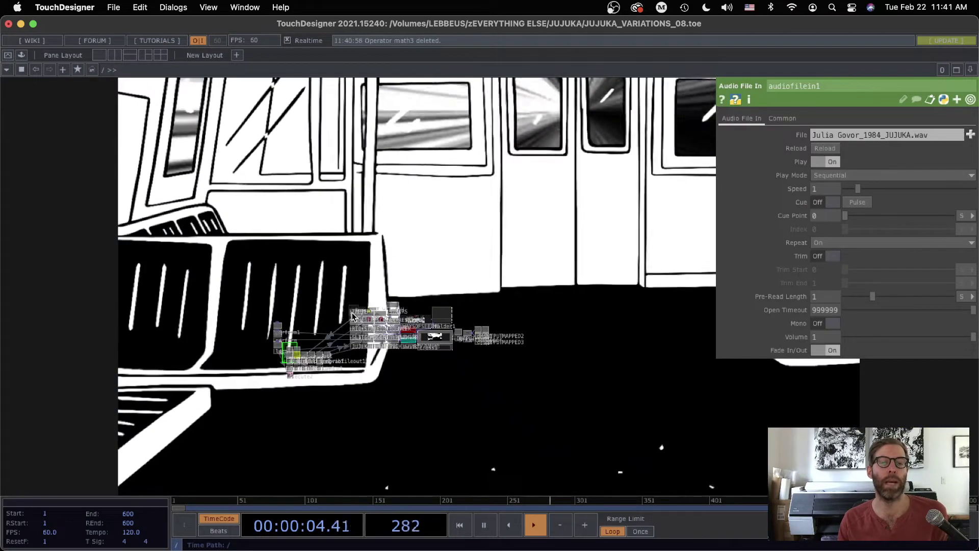
pyautogui.scroll(4, 343, 322)
pyautogui.scroll(6, 343, 321)
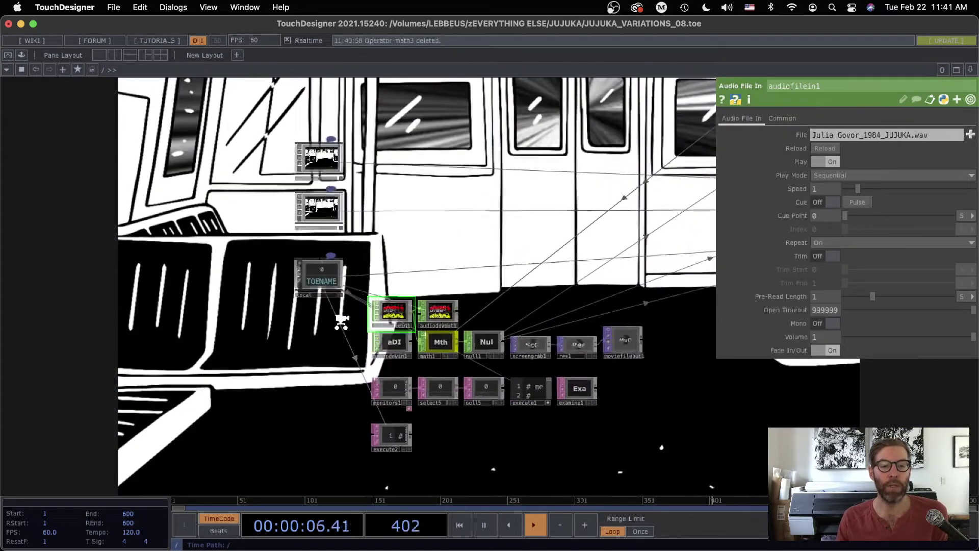
pyautogui.scroll(5, 268, 177)
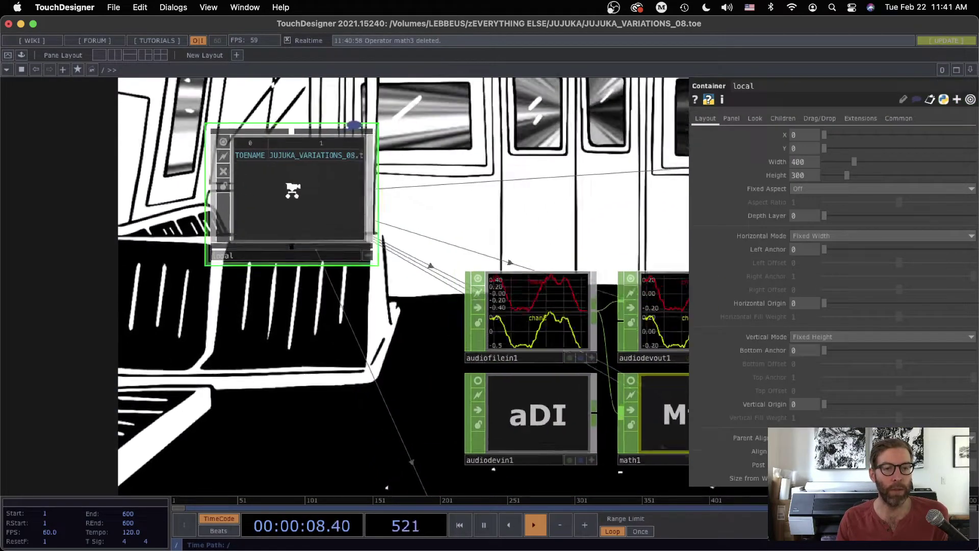
pyautogui.moveTo(307, 229); pyautogui.dragTo(343, 205)
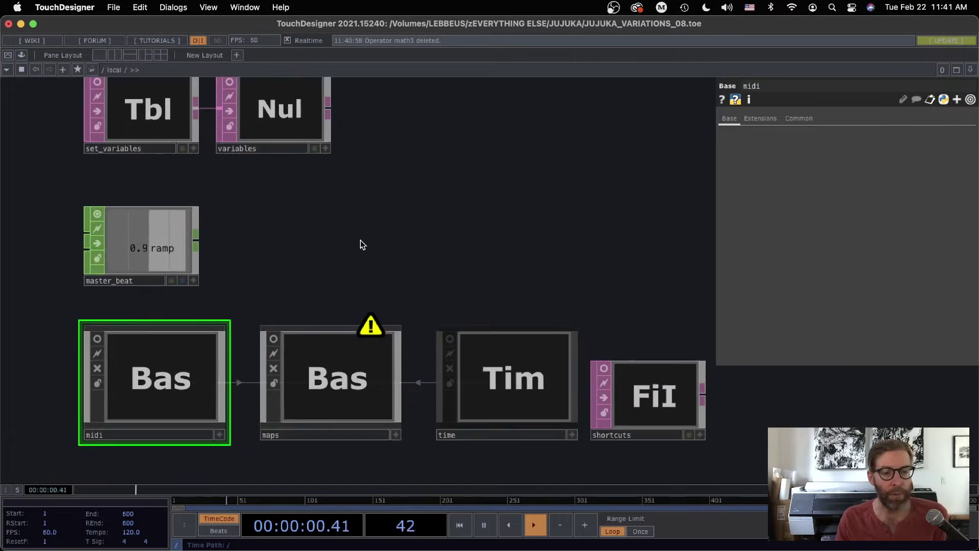
# - Select the time component inside the root local container and examine its rate, range and tempo parameters
pyautogui.scroll(-3, 360, 245)
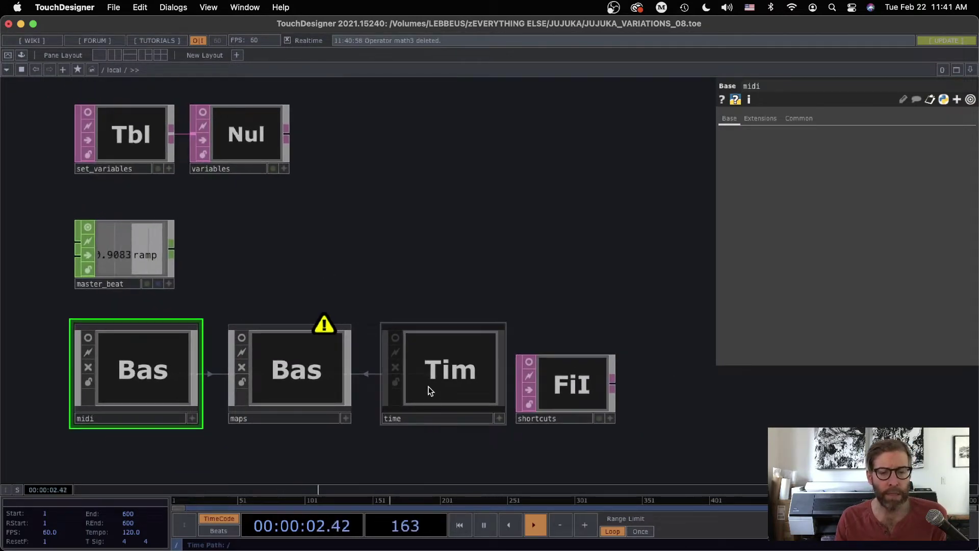
pyautogui.click(430, 391)
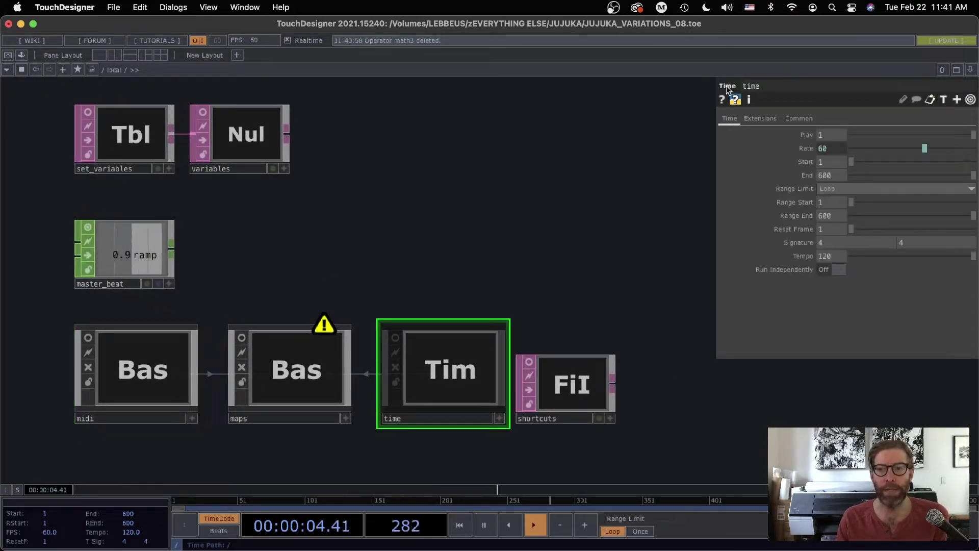
pyautogui.scroll(-6, 463, 242)
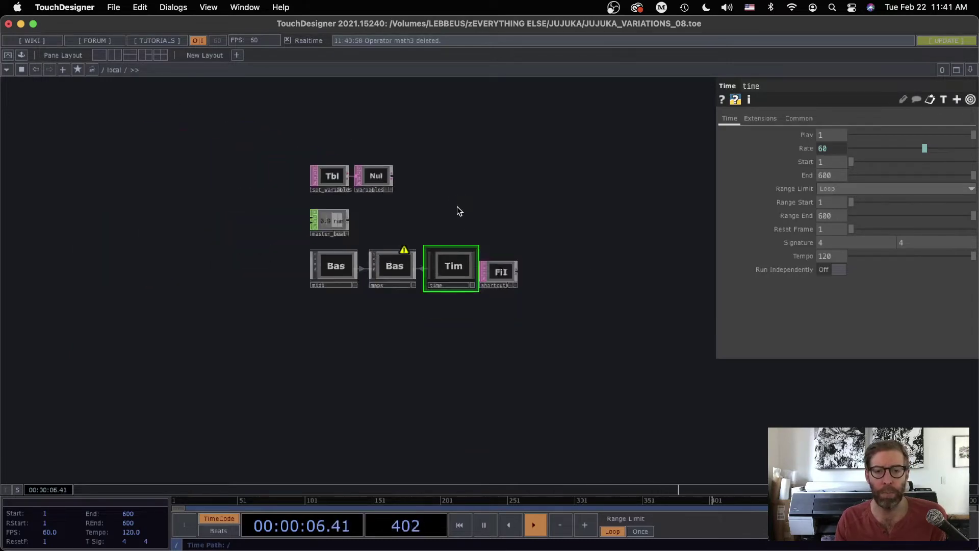
# - Go back up to the root network and re-enter TAPTEMPO, framing its local component
pyautogui.press('p')
pyautogui.moveTo(702, 189); pyautogui.dragTo(366, 267)
pyautogui.scroll(-2, 366, 267)
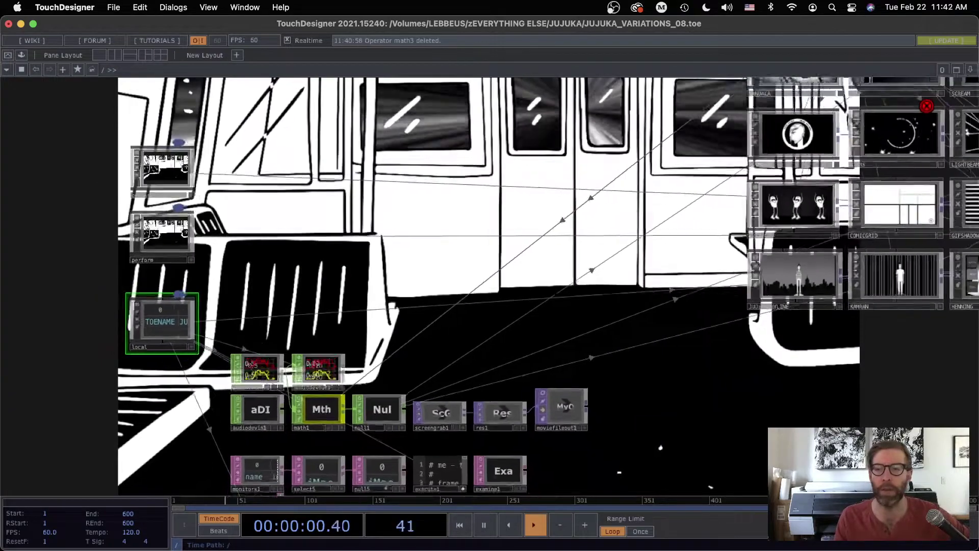
pyautogui.moveTo(718, 107); pyautogui.dragTo(282, 342)
pyautogui.scroll(5, 331, 241)
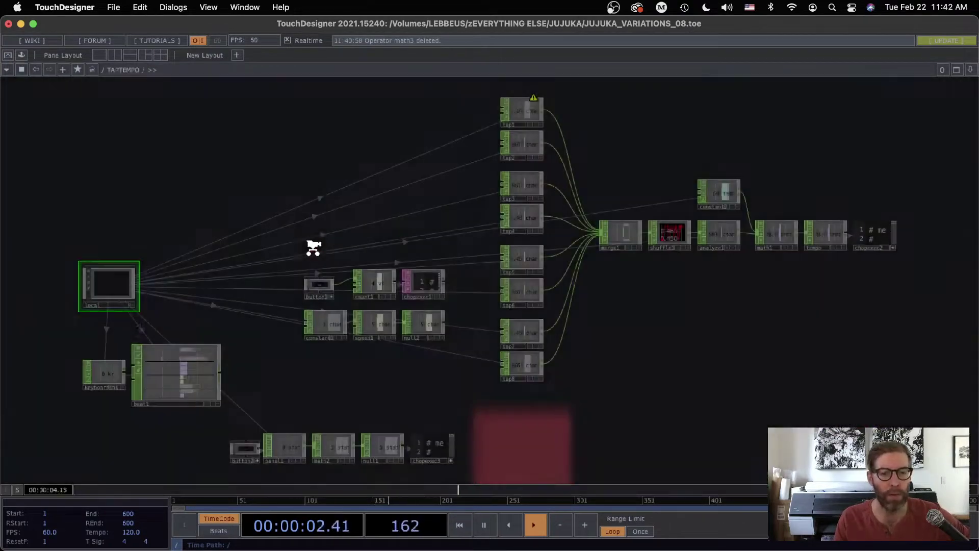
pyautogui.scroll(4, 83, 279)
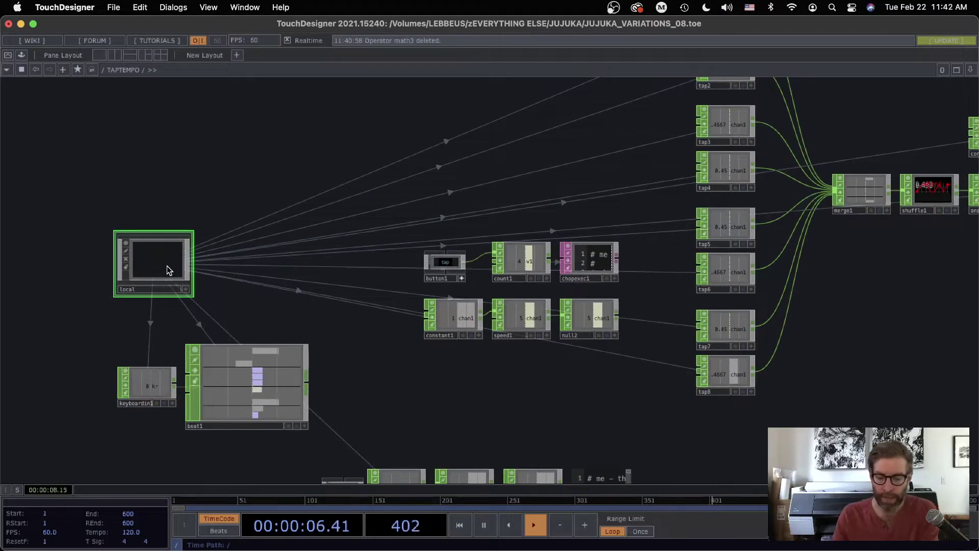
# - Check the parameter pages of TAPTEMPO's local component, then enter it and examine the tempo of its time component
pyautogui.press('p')
pyautogui.click(725, 118)
pyautogui.click(772, 118)
pyautogui.click(707, 119)
pyautogui.doubleClick(171, 265)
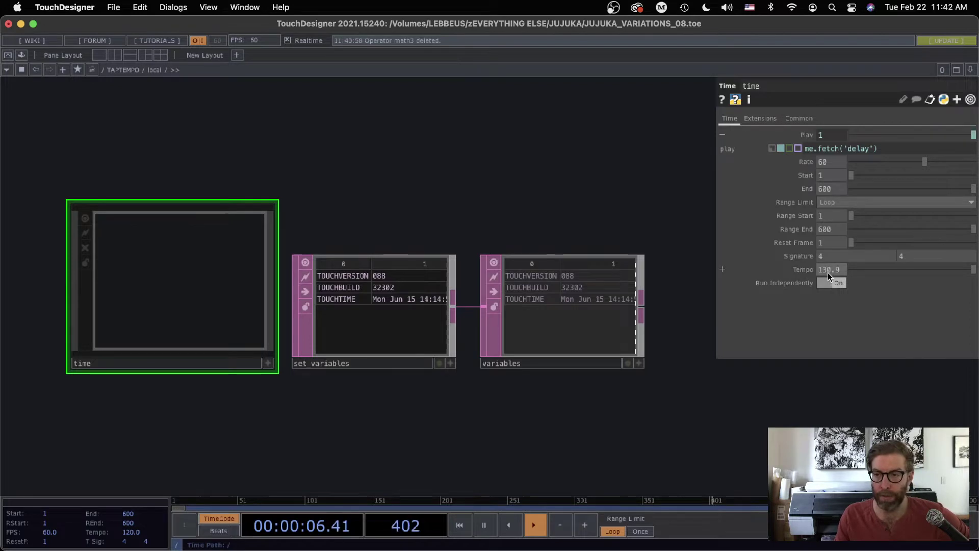
# - Return to the TAPTEMPO network and select local and beat1 in turn to compare them
pyautogui.scroll(-5, 454, 383)
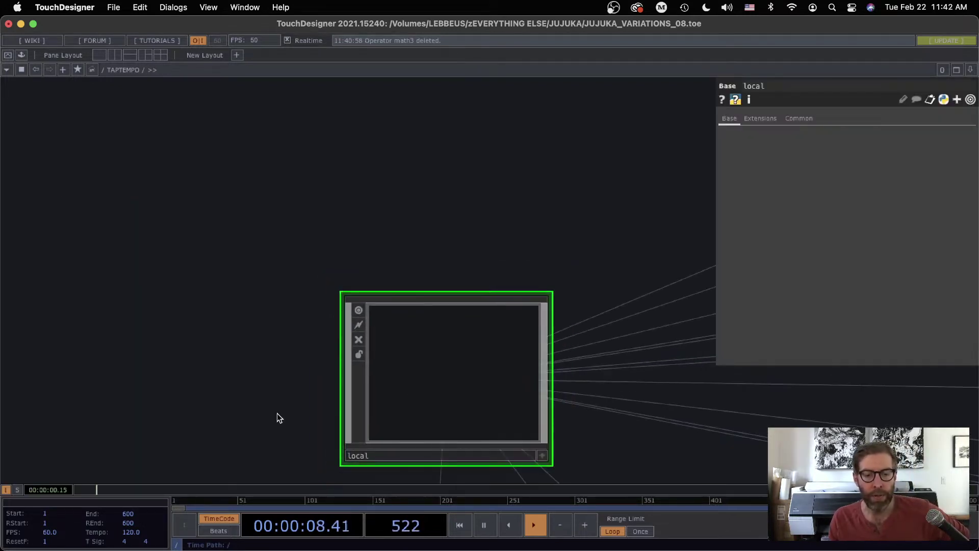
pyautogui.scroll(-2, 281, 332)
pyautogui.moveTo(352, 380); pyautogui.dragTo(201, 240)
pyautogui.click(381, 332)
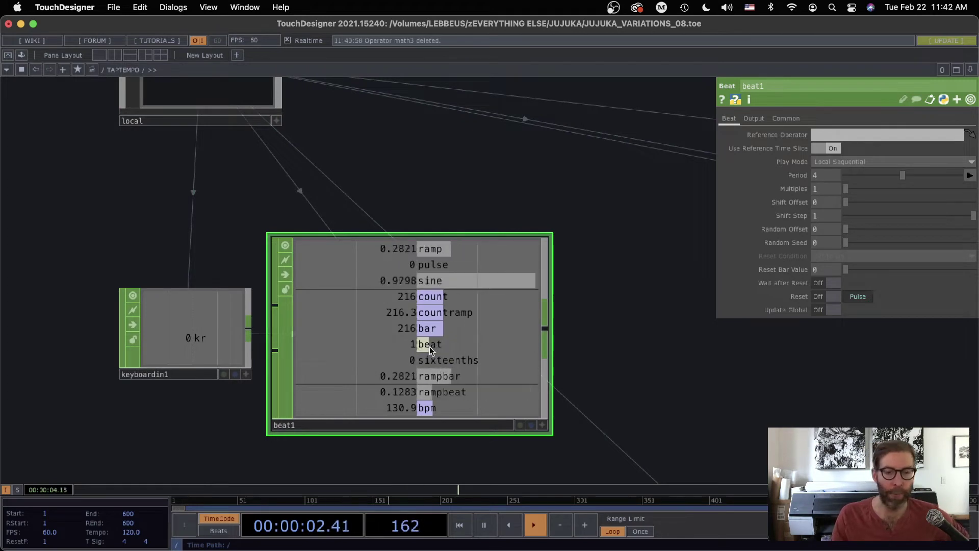
pyautogui.click(219, 96)
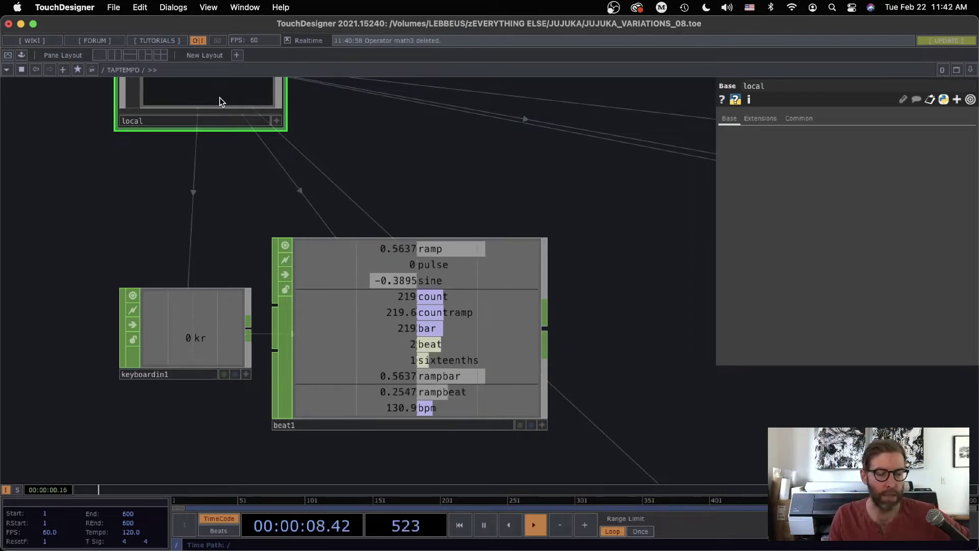
pyautogui.click(413, 348)
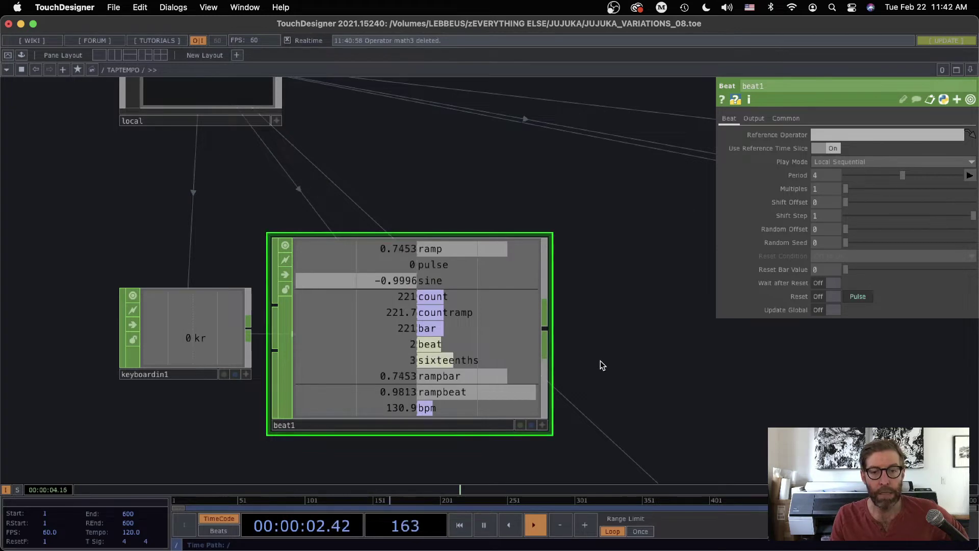
# - Enlarge the beat1 CHOP and examine its ramp, count, beat, rampbeat and bpm channels
pyautogui.scroll(3, 601, 362)
pyautogui.scroll(2, 601, 361)
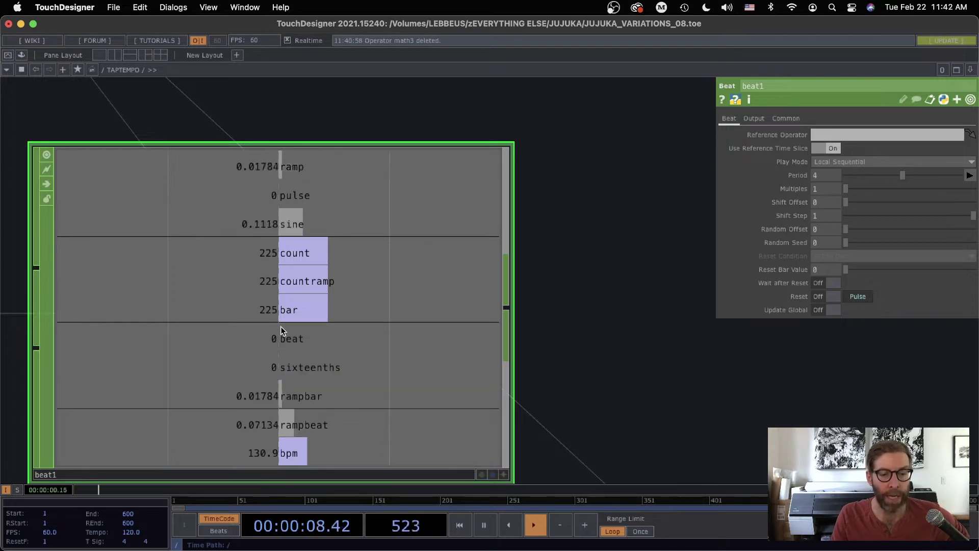
pyautogui.moveTo(603, 227); pyautogui.dragTo(615, 200)
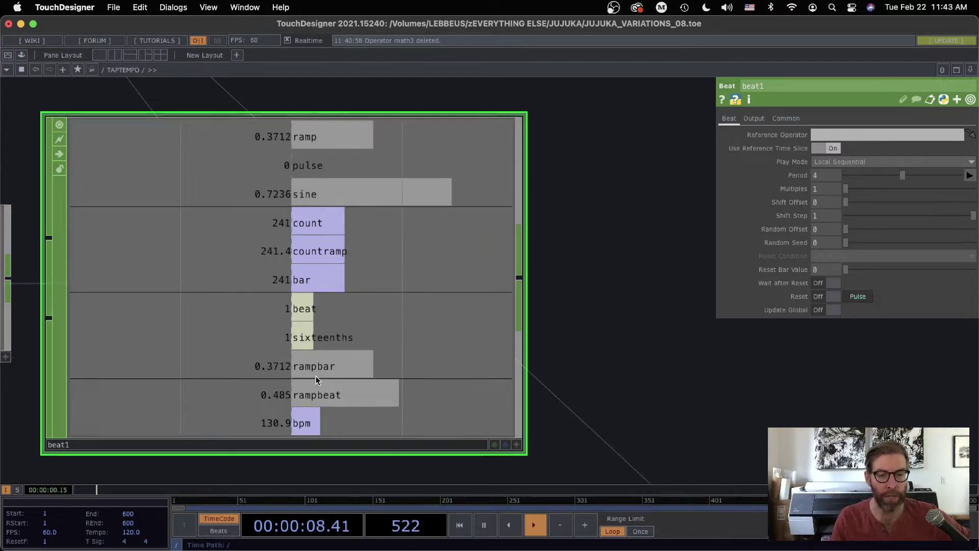
# - Examine the delay button chain below beat1, from button2 through panel1, math2 and null1 to chopexec3
pyautogui.scroll(-1, 354, 339)
pyautogui.scroll(-5, 354, 340)
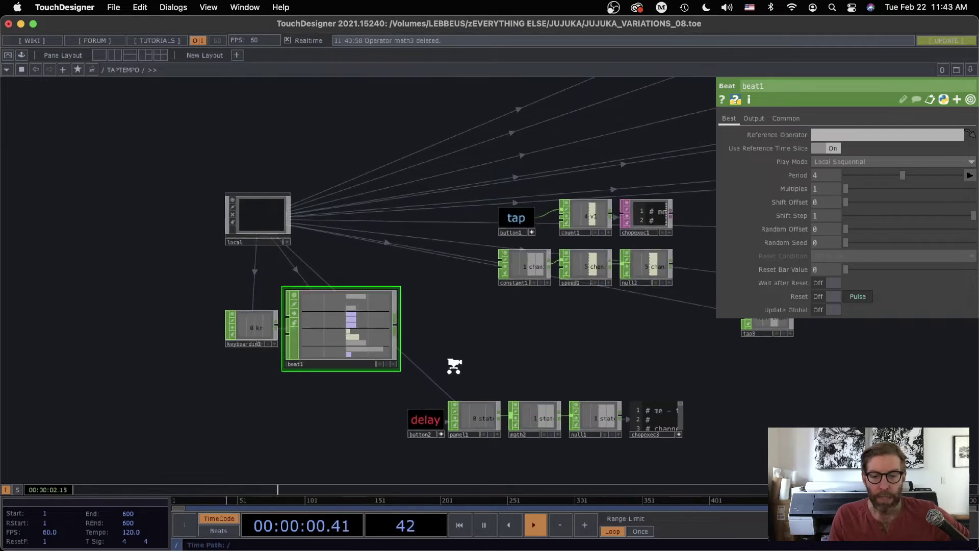
pyautogui.moveTo(577, 350); pyautogui.dragTo(462, 272)
pyautogui.scroll(3, 144, 419)
pyautogui.scroll(-4, 301, 389)
pyautogui.moveTo(415, 261); pyautogui.dragTo(561, 294)
pyautogui.scroll(1, 366, 291)
pyautogui.scroll(2, 521, 274)
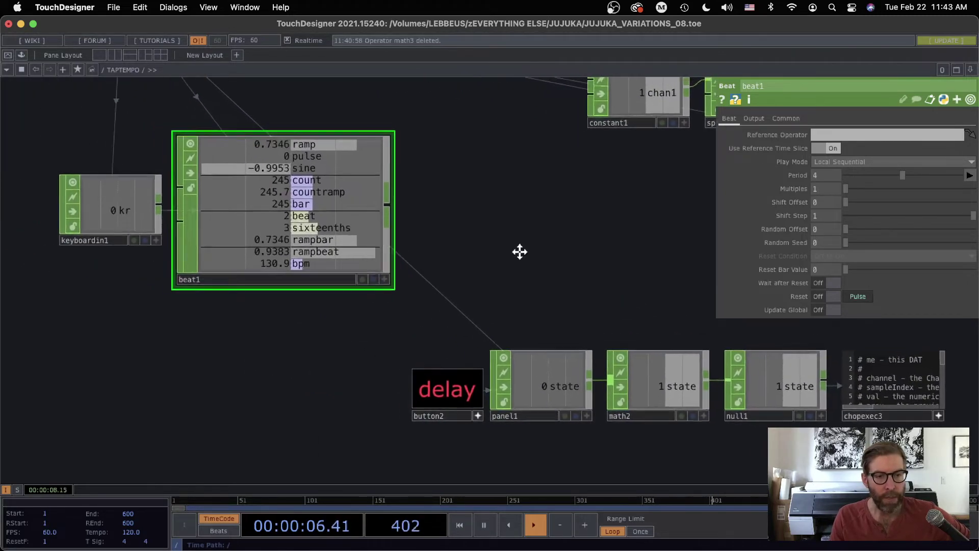
pyautogui.click(459, 389)
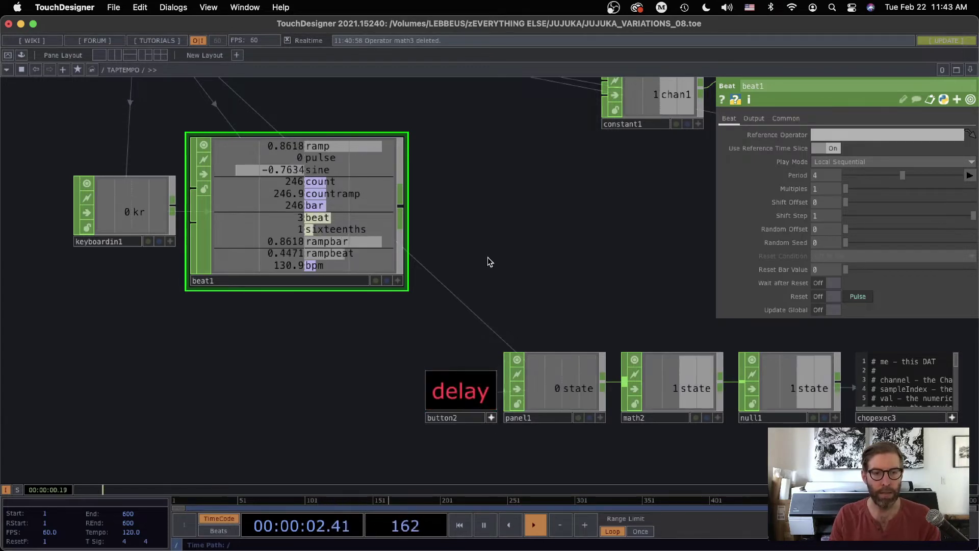
# - Leave TAPTEMPO for the root network, hide the parameters and view the whole scene grid
pyautogui.scroll(-1, 527, 266)
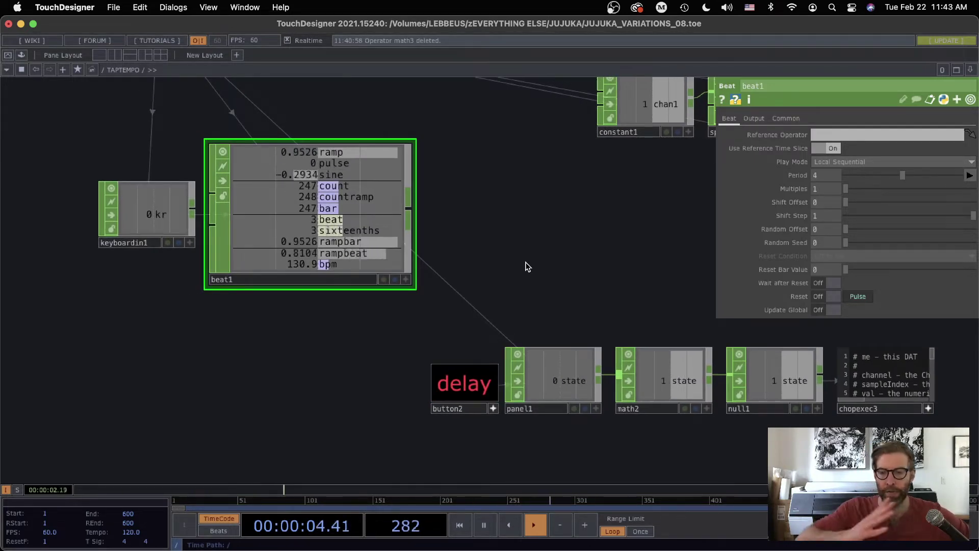
pyautogui.scroll(-4, 527, 265)
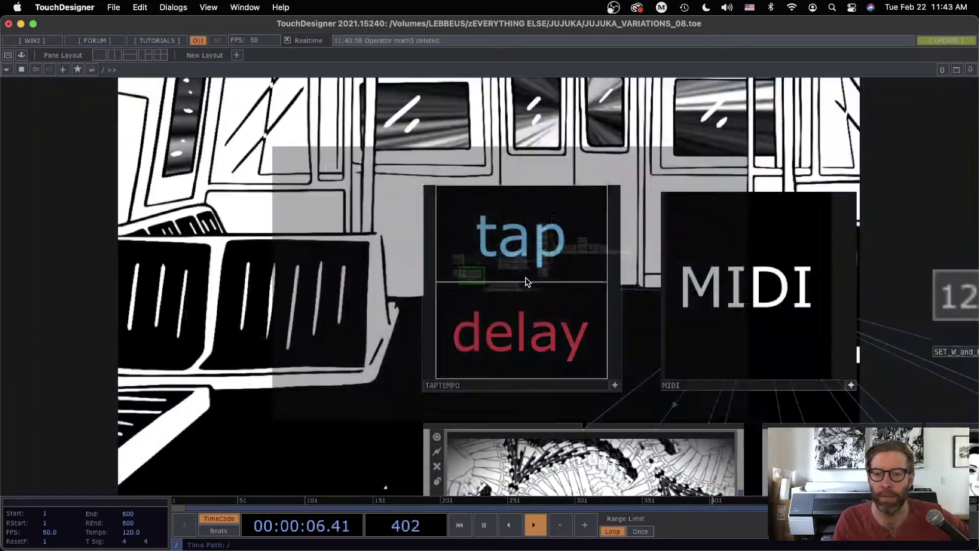
pyautogui.scroll(-5, 414, 376)
pyautogui.press('p')
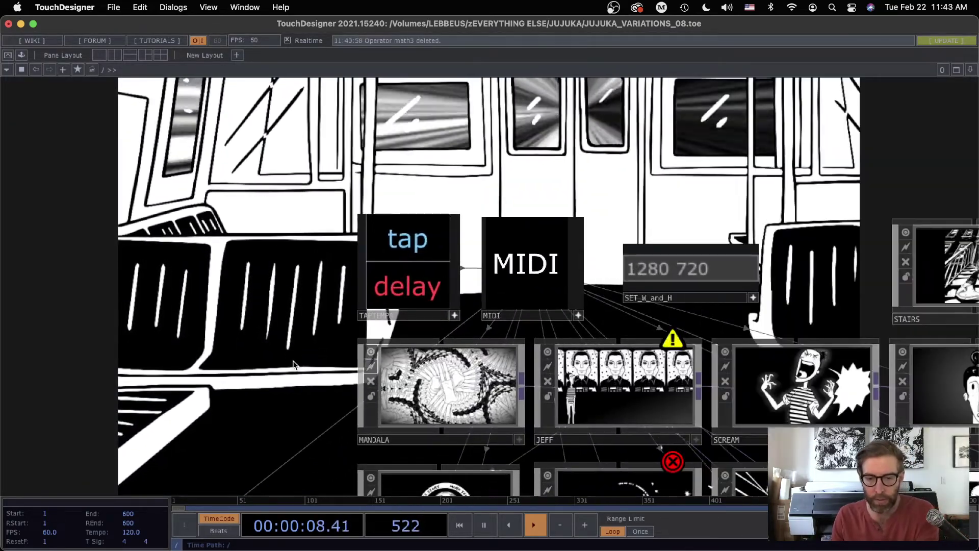
pyautogui.scroll(-4, 255, 278)
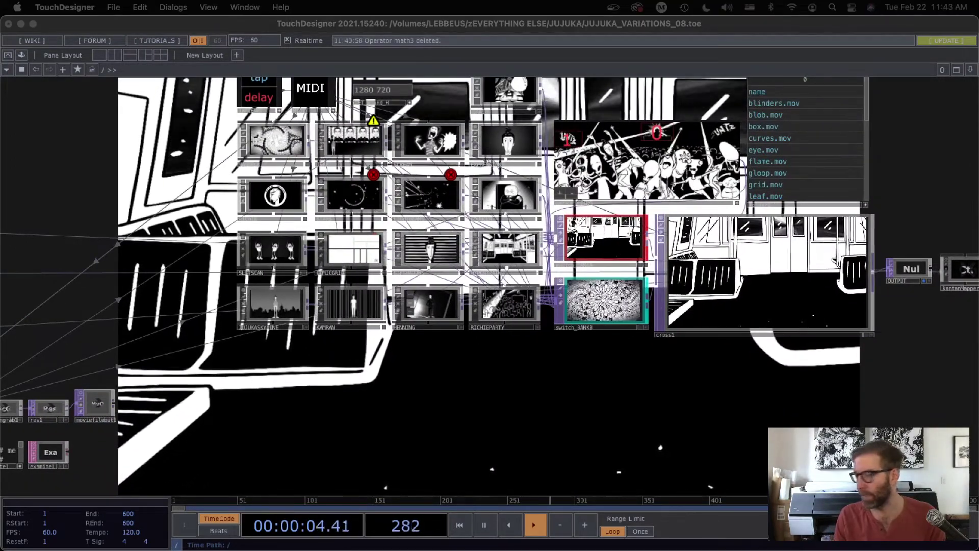
# - Move the root network clear of the background to examine the comic grid output, and bring the network back
pyautogui.moveTo(552, 393); pyautogui.dragTo(600, 467)
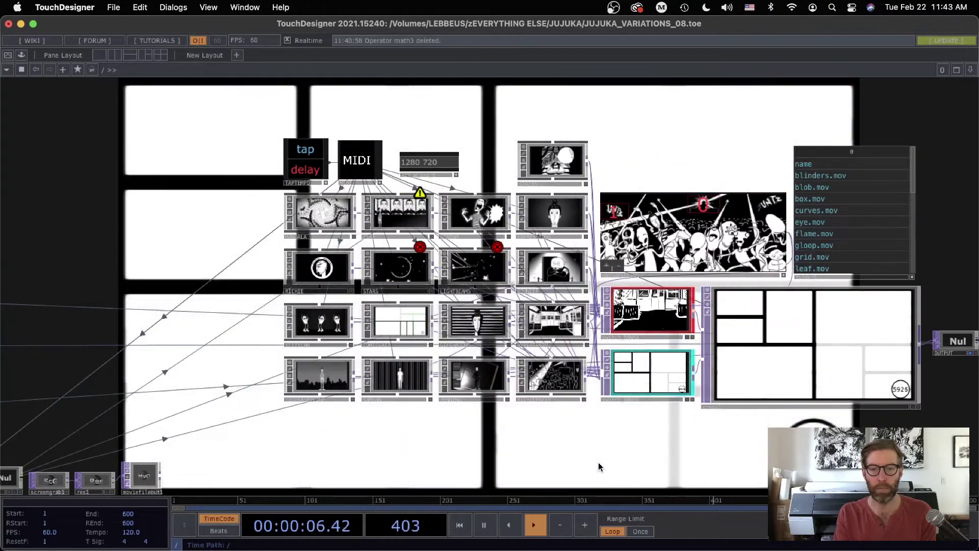
pyautogui.moveTo(64, 217); pyautogui.dragTo(974, 285)
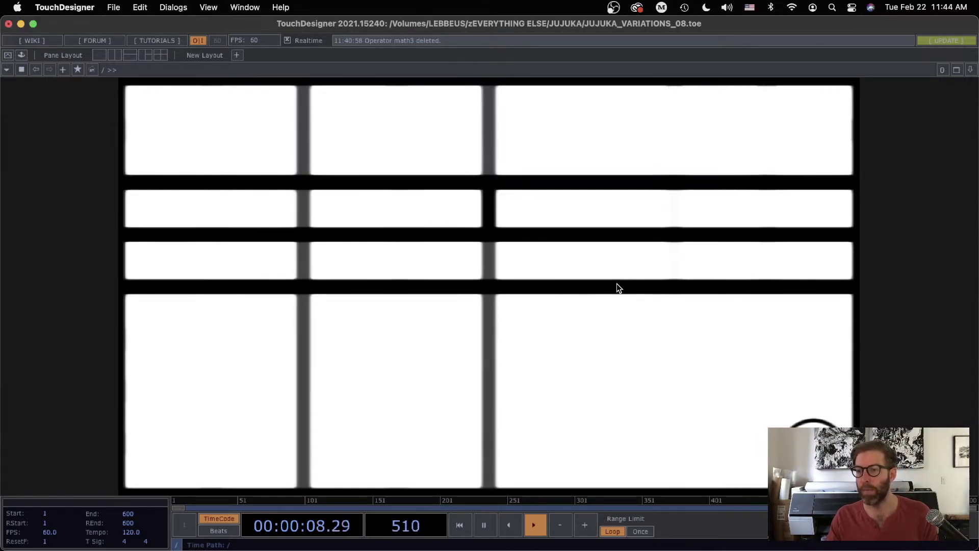
pyautogui.scroll(-5, 736, 345)
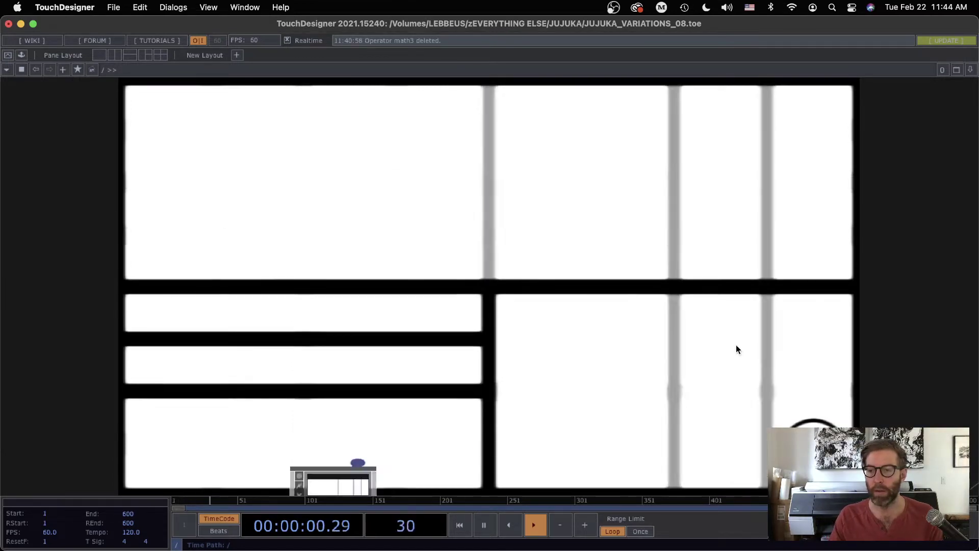
pyautogui.moveTo(945, 276); pyautogui.dragTo(813, 365)
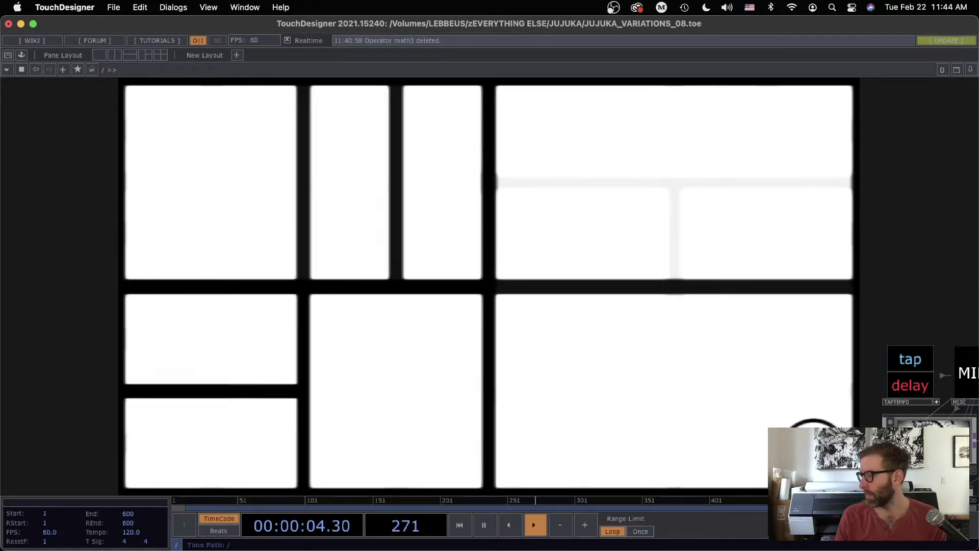
pyautogui.moveTo(817, 477); pyautogui.dragTo(167, 234)
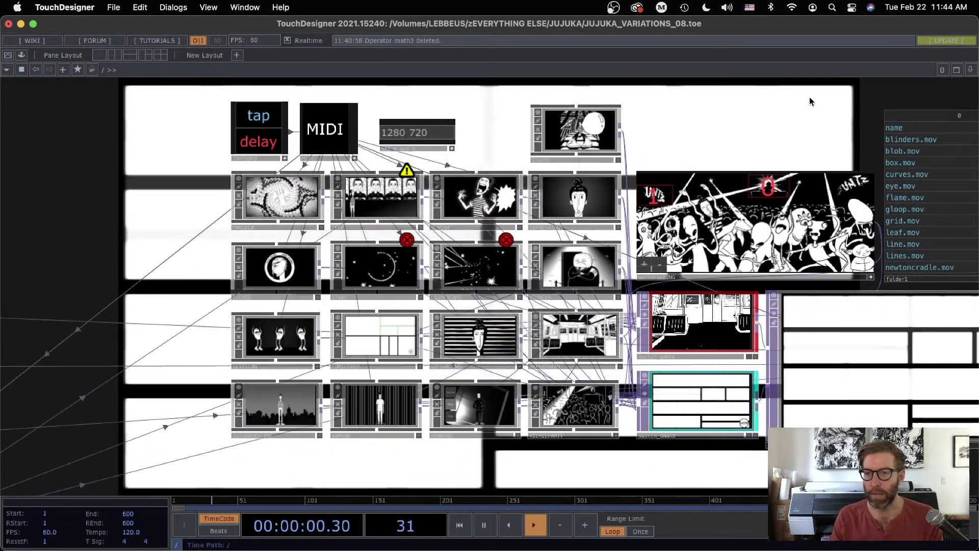
# - Enter the COMICGRID component to look over its network and return to the root network
pyautogui.moveTo(744, 125); pyautogui.dragTo(745, 139)
pyautogui.moveTo(151, 326); pyautogui.dragTo(219, 347)
pyautogui.scroll(2, 368, 246)
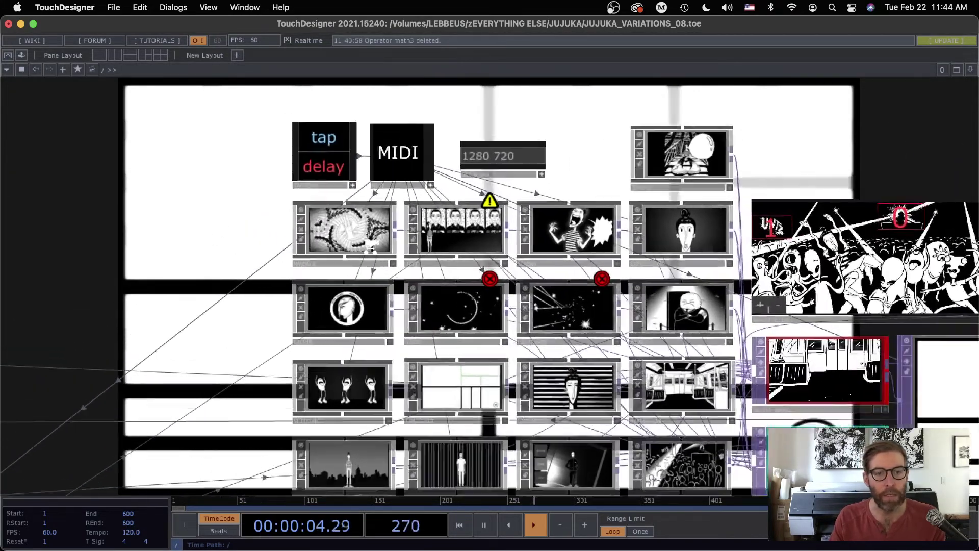
pyautogui.scroll(3, 376, 239)
pyautogui.scroll(-5, 321, 306)
pyautogui.scroll(5, 322, 306)
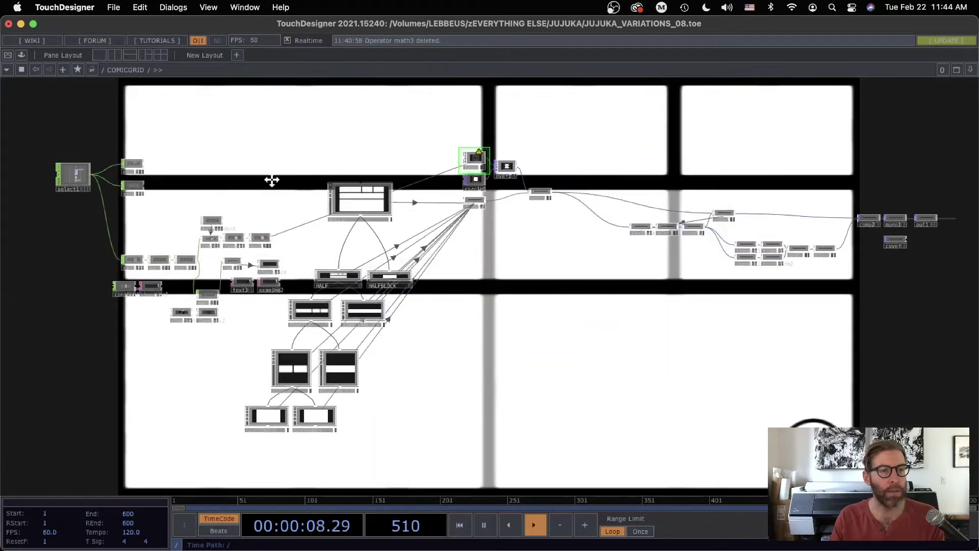
pyautogui.moveTo(272, 180); pyautogui.dragTo(410, 249)
pyautogui.scroll(-5, 339, 280)
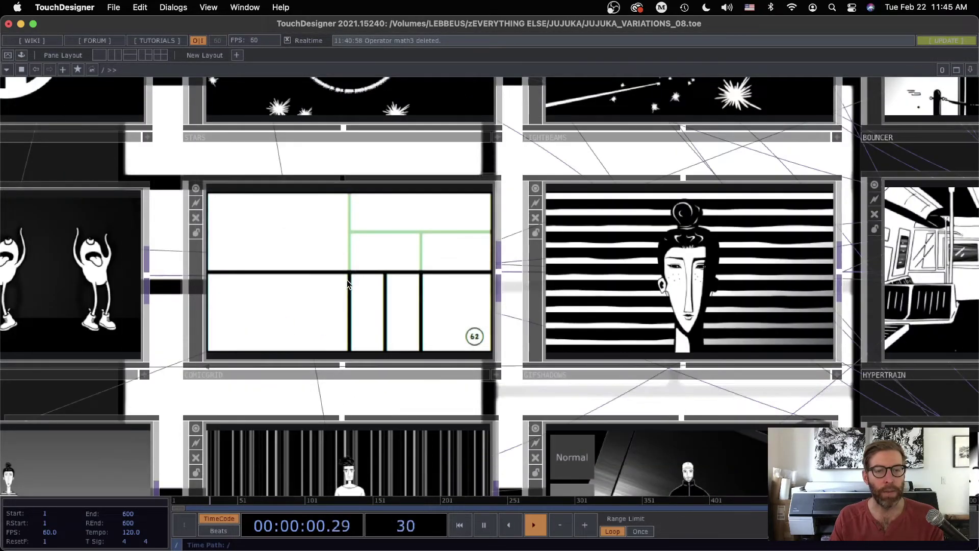
# - Revisit beat1 inside TAPTEMPO and return to the root network
pyautogui.scroll(-2, 117, 184)
pyautogui.scroll(8, 246, 189)
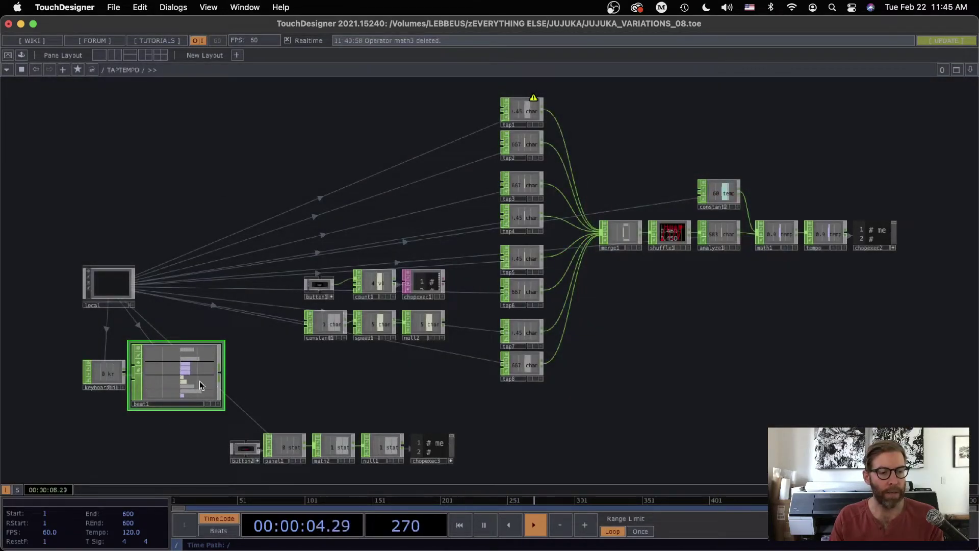
pyautogui.scroll(-5, 200, 381)
pyautogui.scroll(-6, 252, 381)
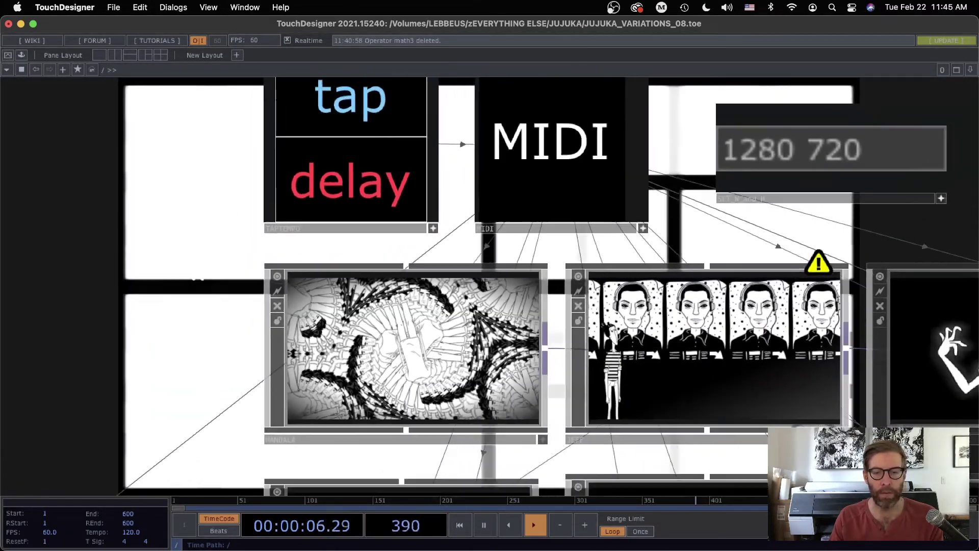
# - Enter COMICGRID again and frame the select1 CHOP at the start of its network
pyautogui.scroll(6, 252, 380)
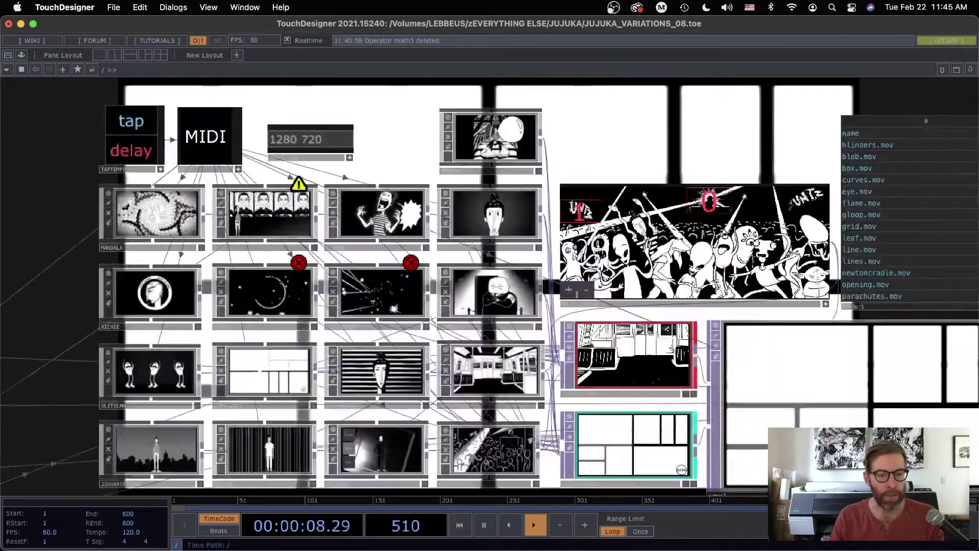
pyautogui.moveTo(89, 225); pyautogui.dragTo(294, 307)
pyautogui.scroll(10, 276, 264)
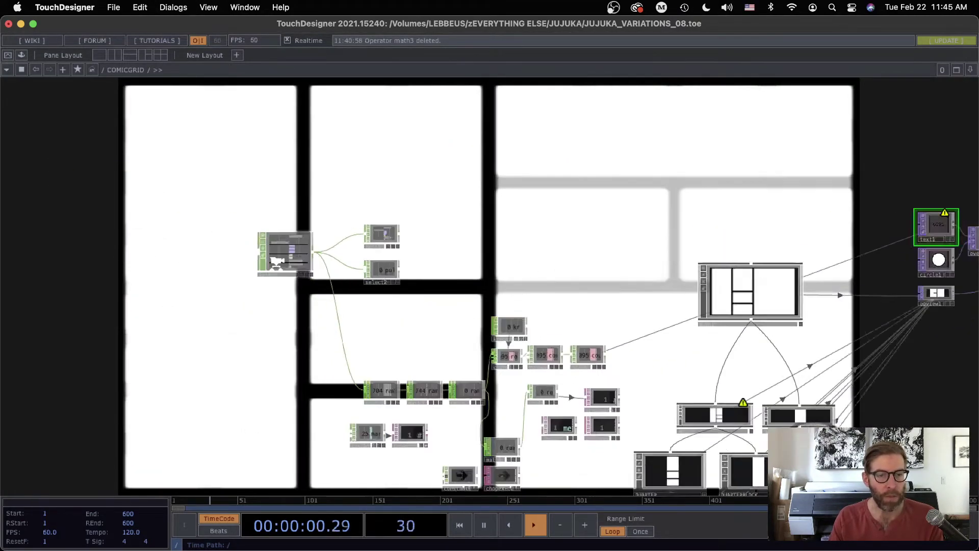
# - Select select1, show its parameters to examine the CHOP reference to /TAPTEMPO/beat1, and hide them again
pyautogui.click(356, 215)
pyautogui.press('p')
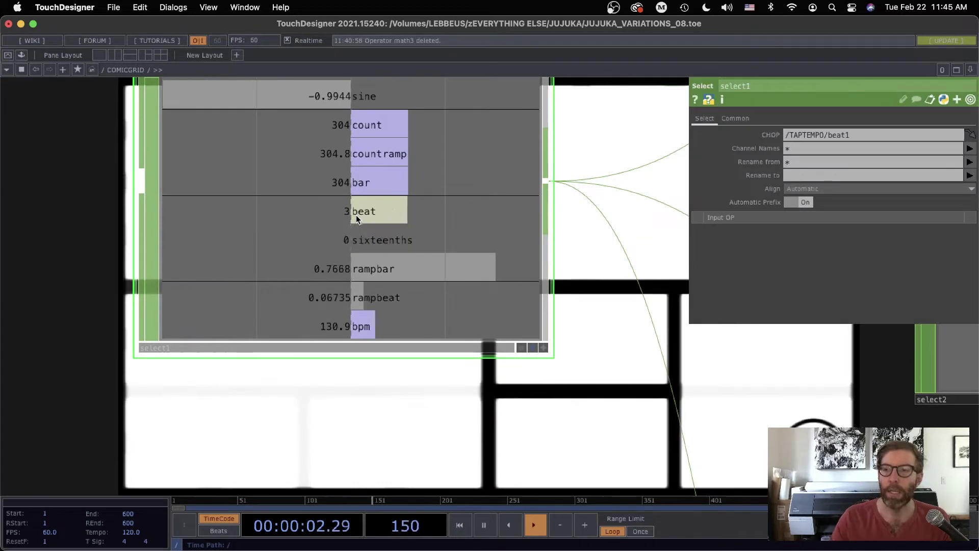
pyautogui.moveTo(600, 154); pyautogui.dragTo(642, 243)
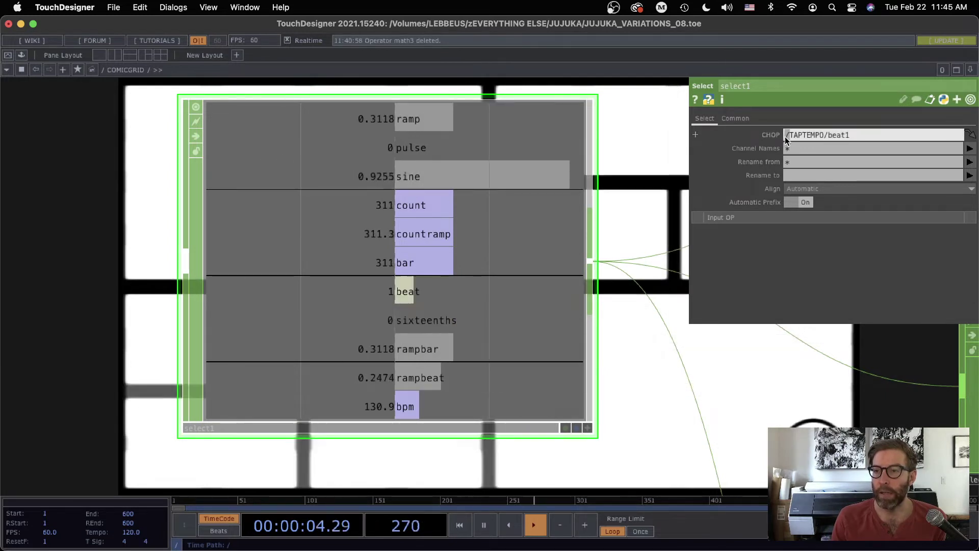
pyautogui.click(851, 134)
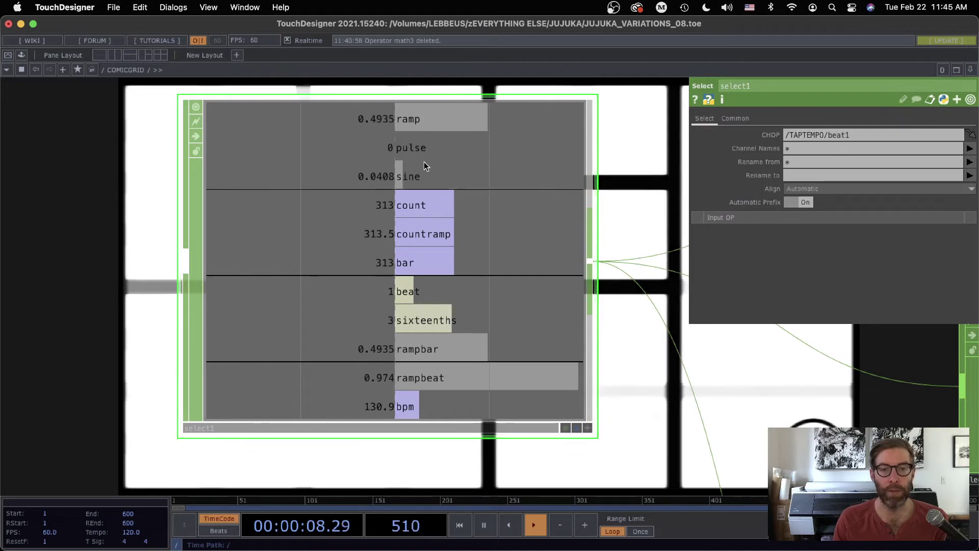
pyautogui.hscroll(5, 588, 208)
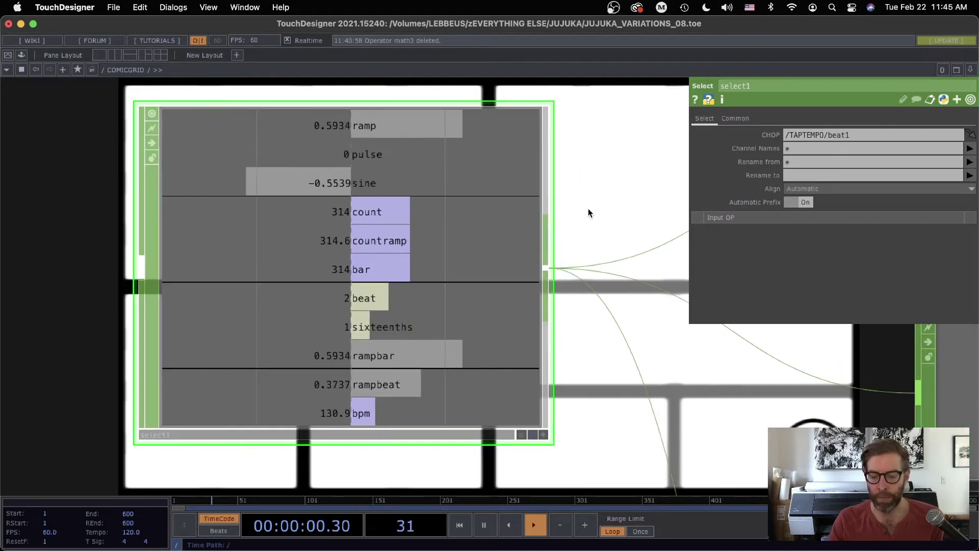
pyautogui.press('p')
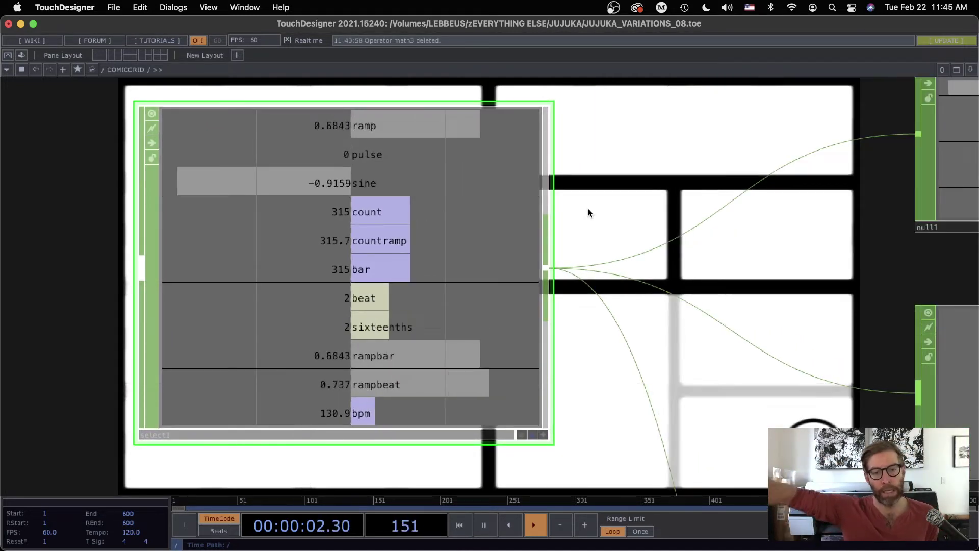
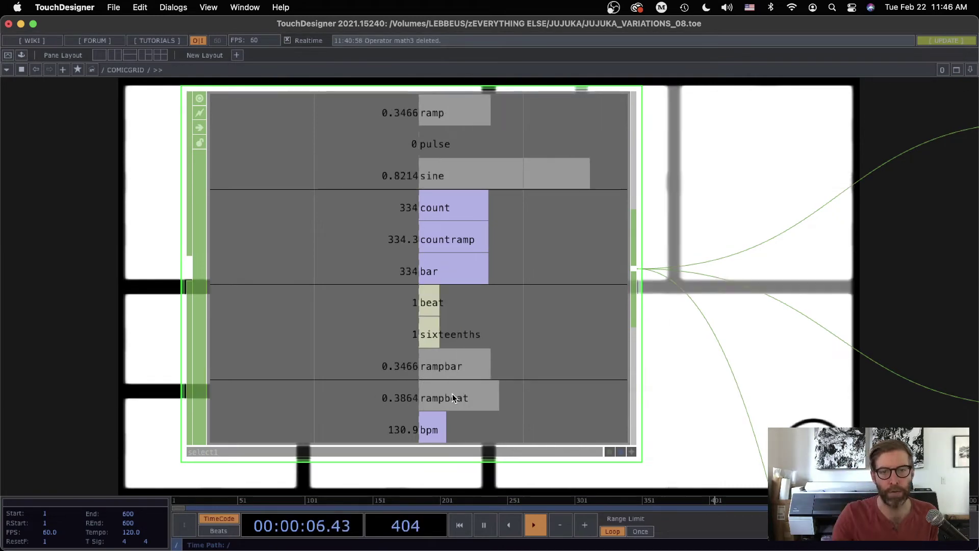
# - Follow the branch from select1 to select3, math3 and math4 and examine their rampbeat channels
pyautogui.moveTo(714, 392); pyautogui.dragTo(395, 193)
pyautogui.scroll(-5, 494, 315)
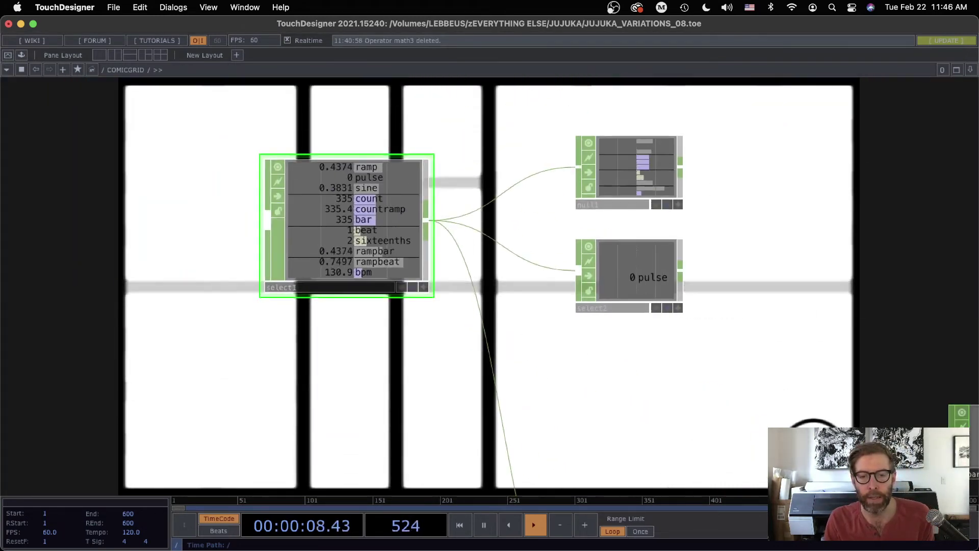
pyautogui.moveTo(602, 421); pyautogui.dragTo(245, 93)
pyautogui.scroll(5, 384, 360)
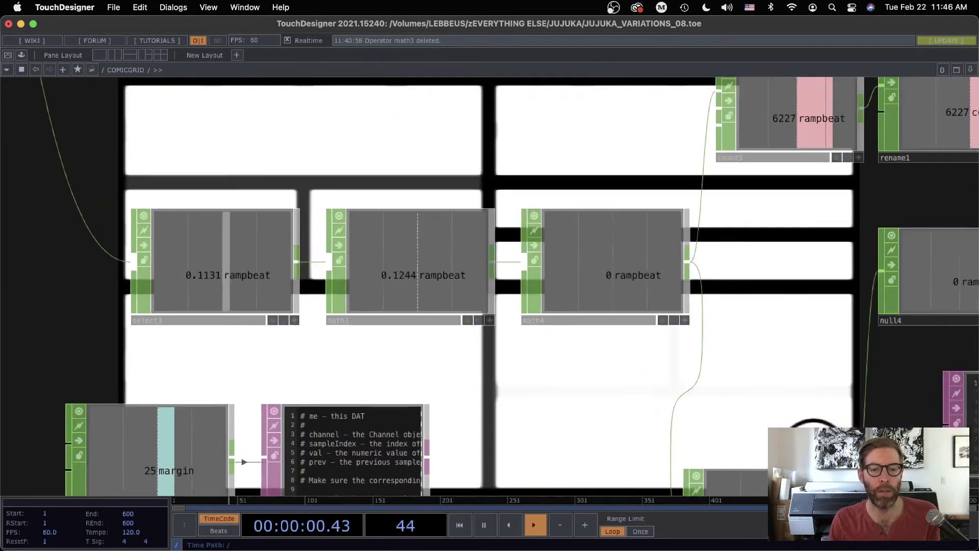
pyautogui.moveTo(399, 363); pyautogui.dragTo(427, 375)
pyautogui.scroll(3, 428, 376)
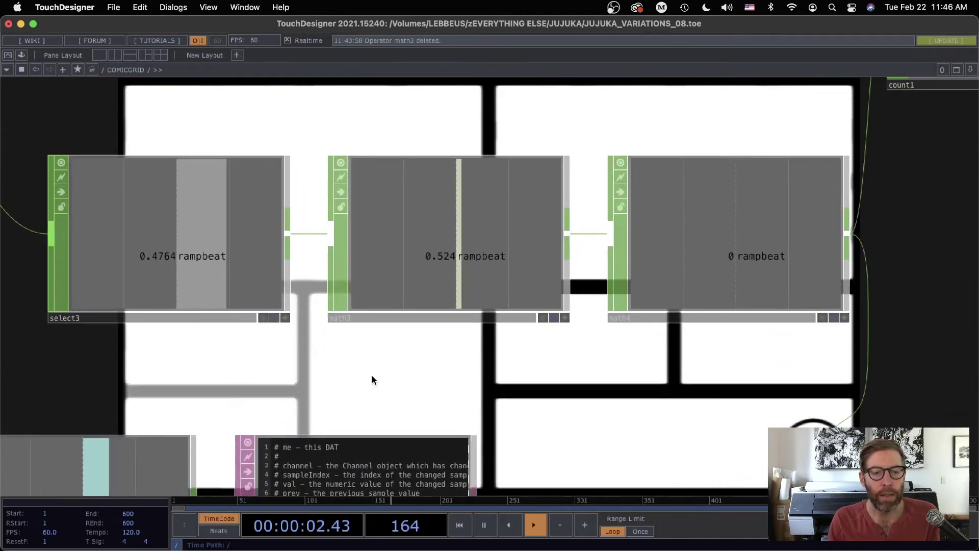
# - Select select3 and then math3 to examine the Multiply value in math3's Mult-Add parameters
pyautogui.click(155, 234)
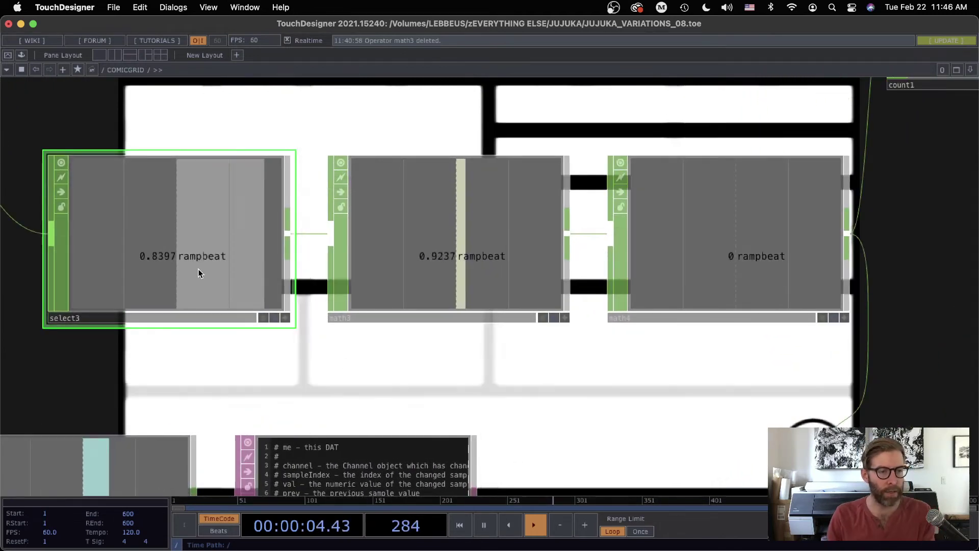
pyautogui.click(425, 251)
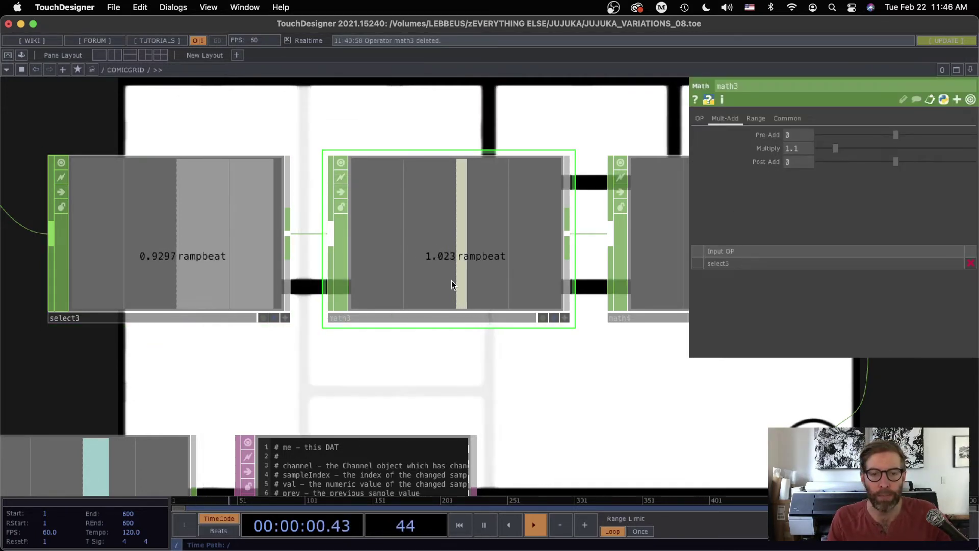
# - Add a Trail CHOP below math3, connect math3's output to it, and position it beneath the branch
pyautogui.scroll(-10, 451, 285)
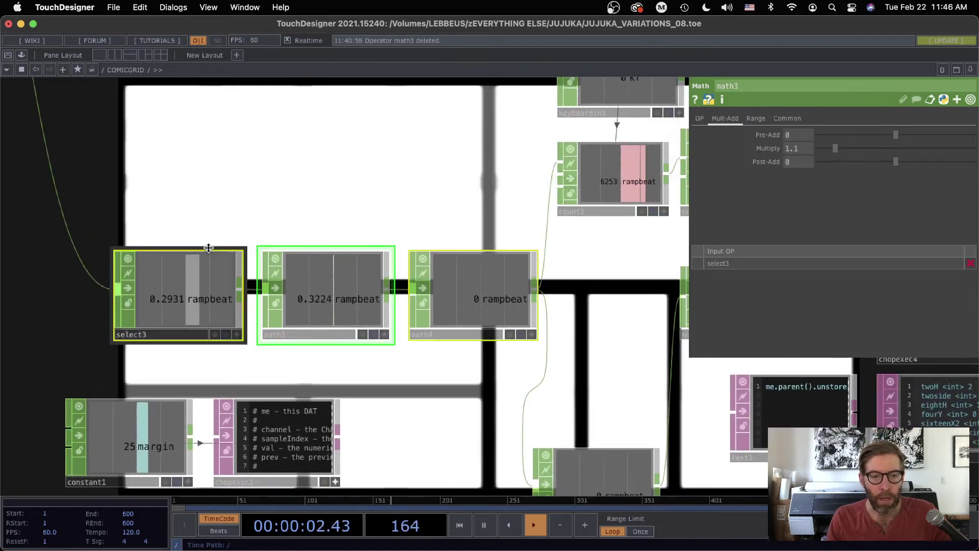
pyautogui.moveTo(208, 247); pyautogui.dragTo(153, 179)
pyautogui.press('Tab')
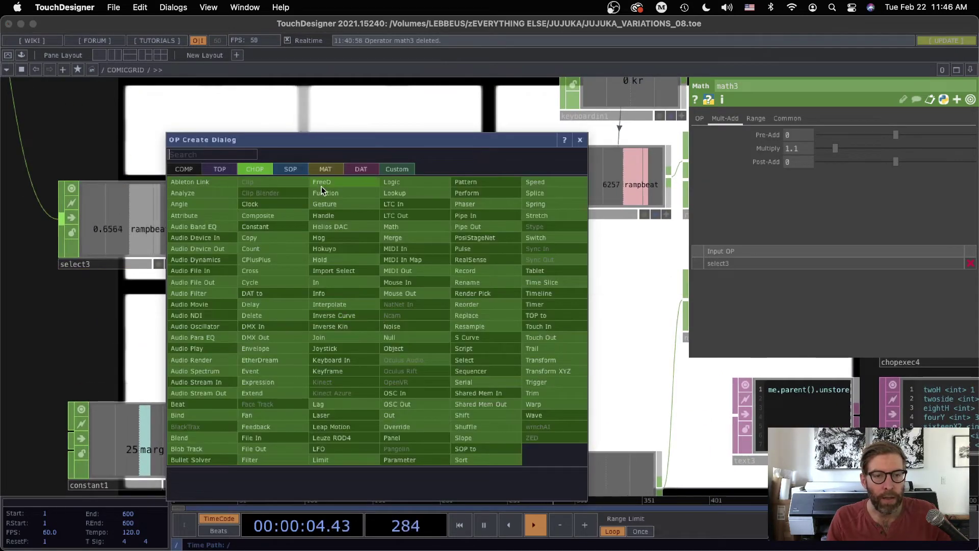
pyautogui.click(532, 348)
pyautogui.click(377, 331)
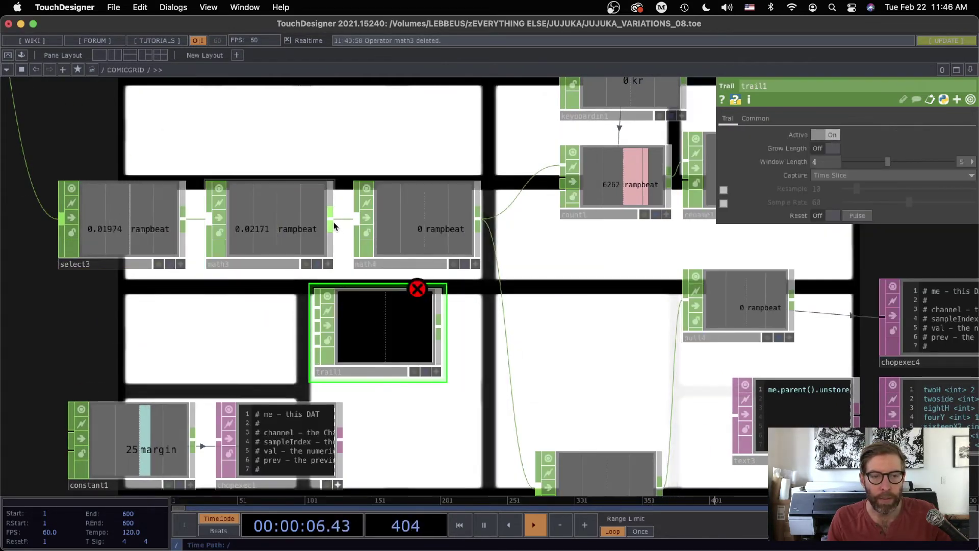
pyautogui.moveTo(334, 222); pyautogui.dragTo(317, 307)
pyautogui.moveTo(359, 332); pyautogui.dragTo(309, 341)
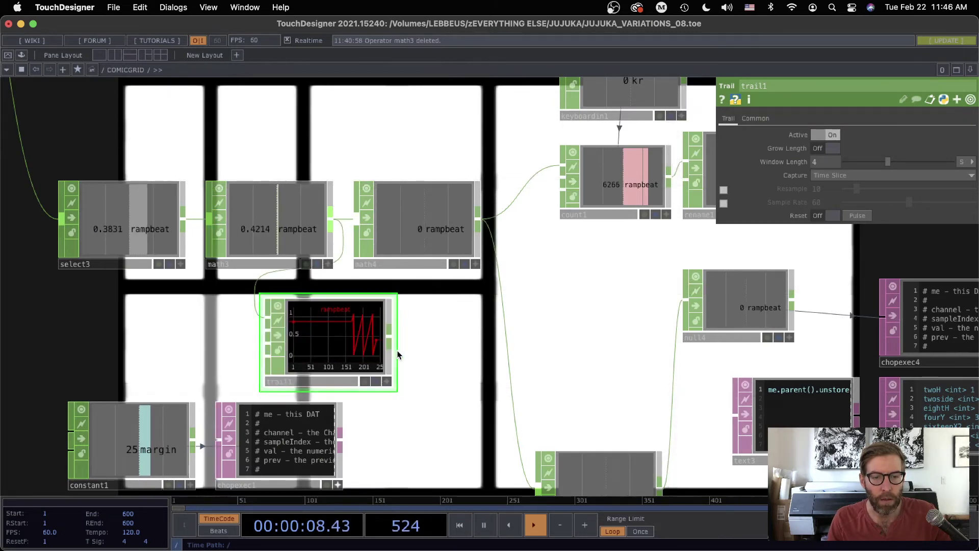
# - Duplicate the Trail CHOP, feed the copy from math4's output, and position it to the right of the original
pyautogui.scroll(1, 398, 355)
pyautogui.hotkey('ctrl', 'c')
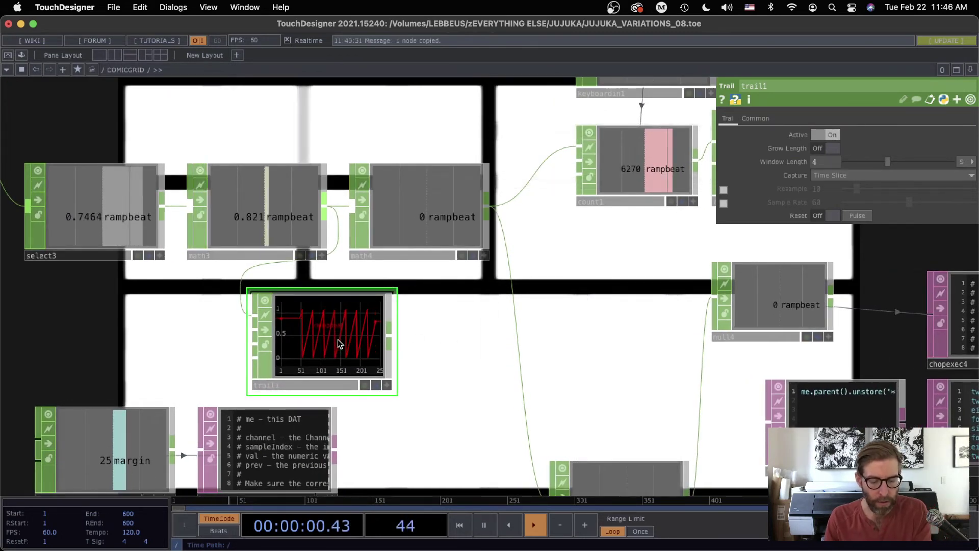
pyautogui.press('super+c')
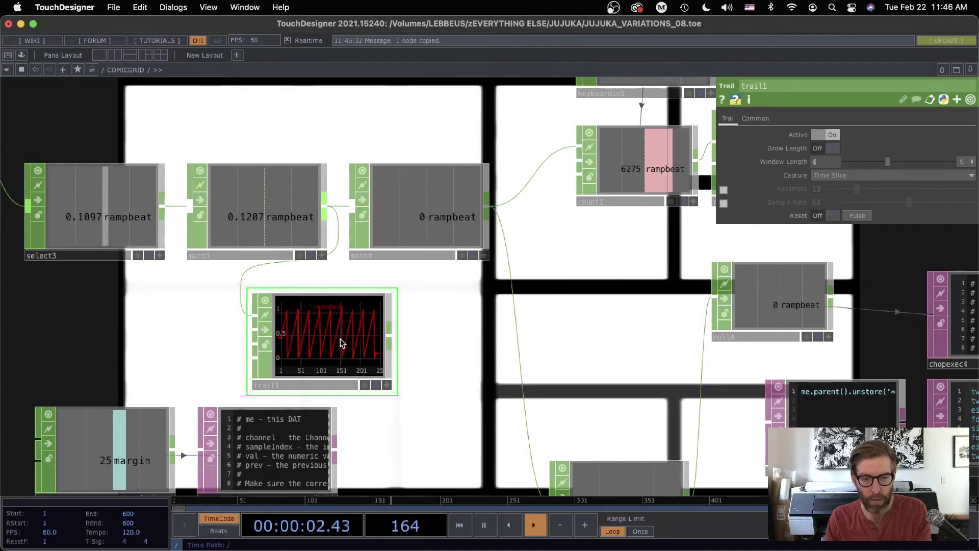
pyautogui.hotkey('ctrl', 'v')
pyautogui.click(587, 329)
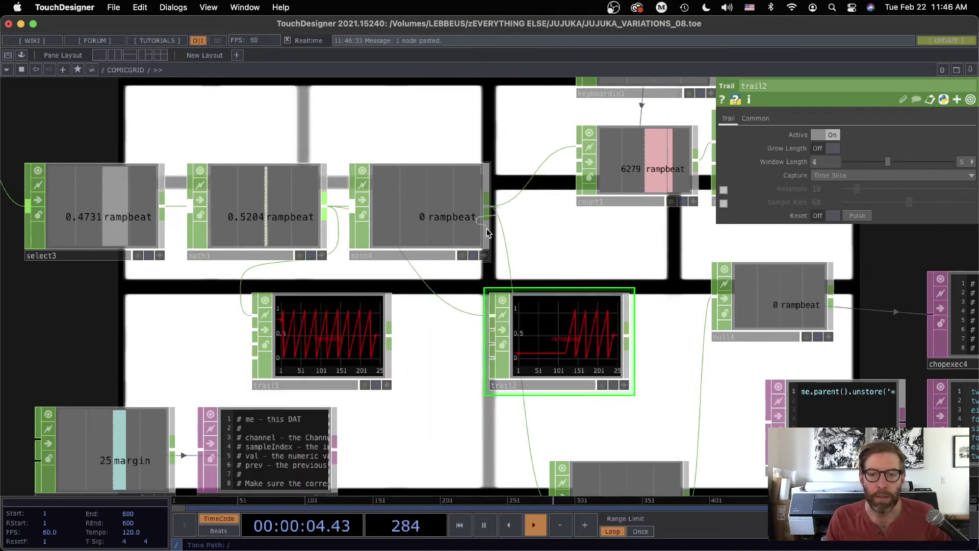
pyautogui.moveTo(478, 316); pyautogui.dragTo(488, 315)
pyautogui.moveTo(550, 343); pyautogui.dragTo(582, 343)
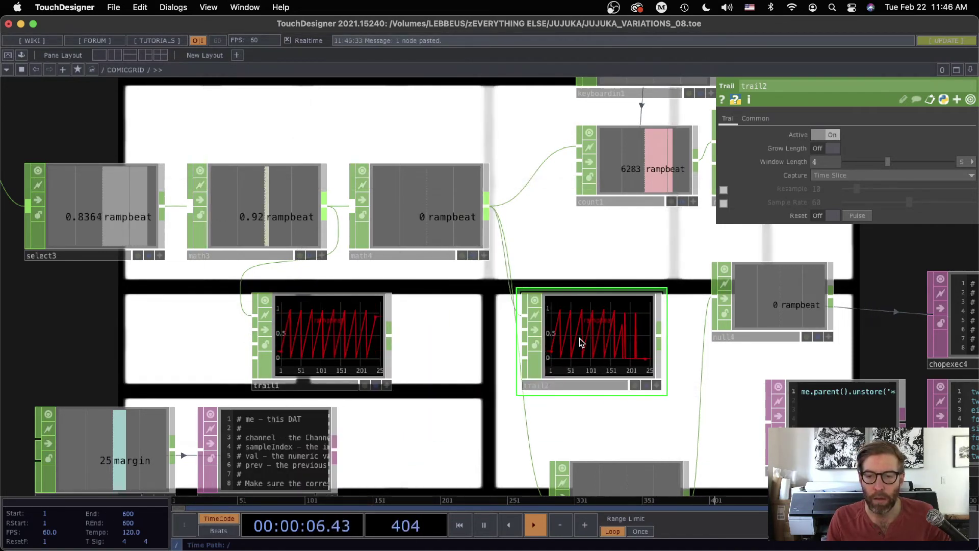
pyautogui.moveTo(619, 256); pyautogui.dragTo(578, 255)
pyautogui.moveTo(548, 345); pyautogui.dragTo(560, 342)
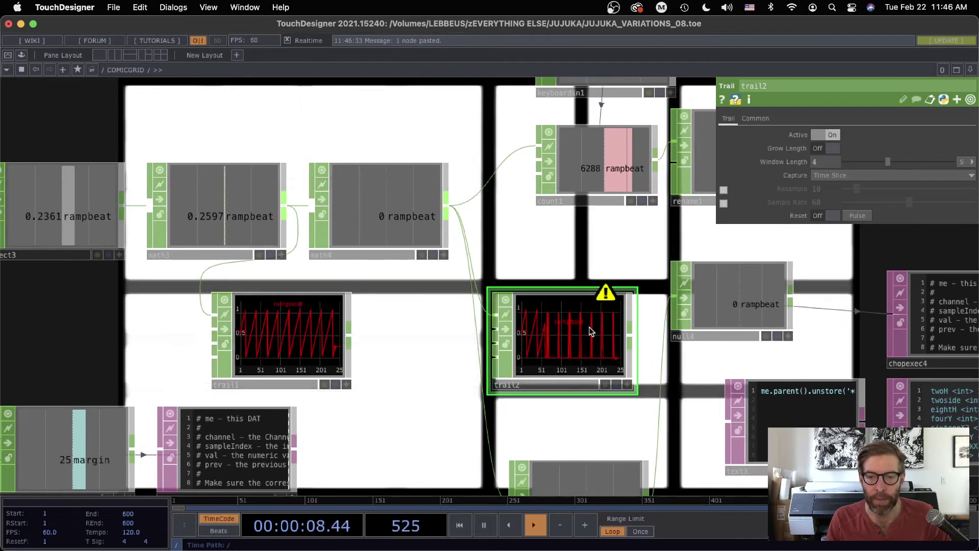
# - Select math4, look through its Mult-Add and OP parameters, and review the Integer options, keeping Floor
pyautogui.click(404, 212)
pyautogui.click(753, 118)
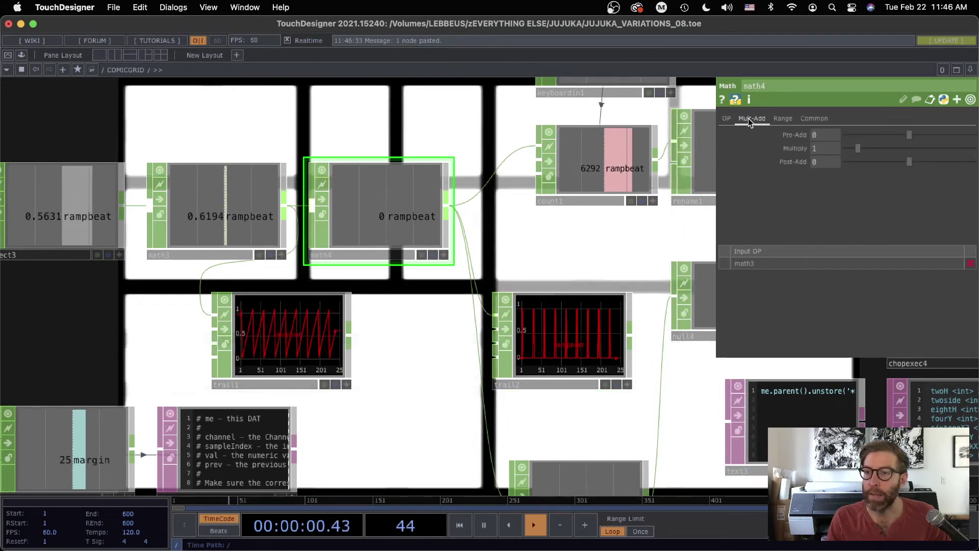
pyautogui.click(726, 119)
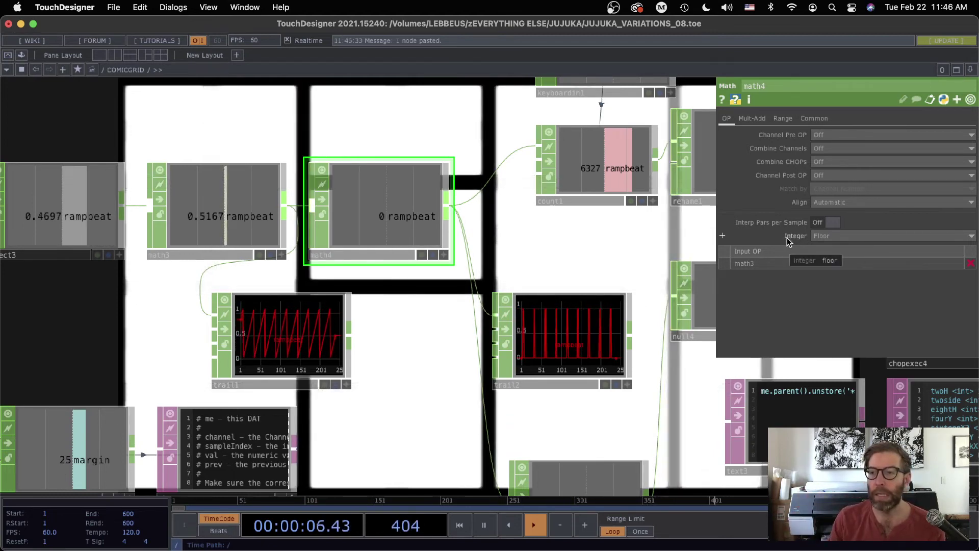
pyautogui.click(823, 238)
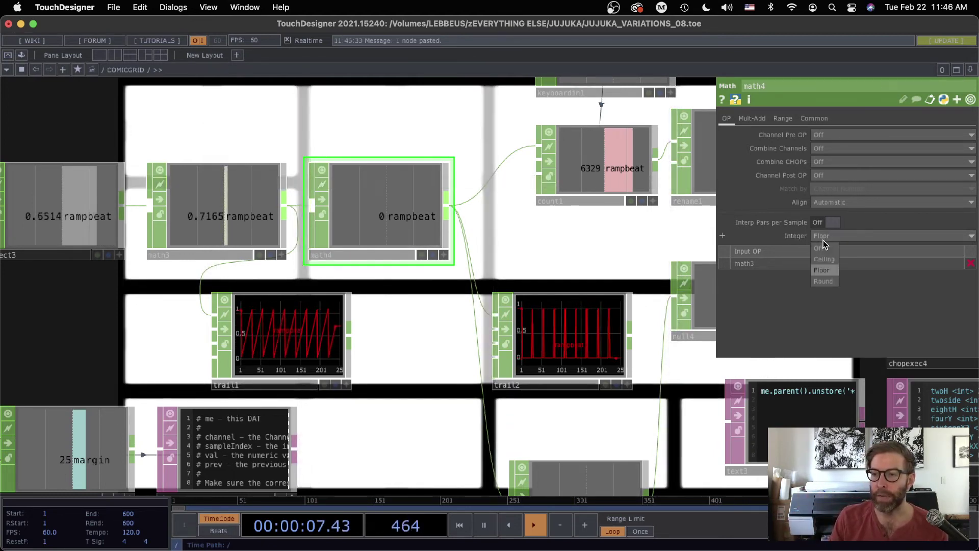
pyautogui.click(825, 271)
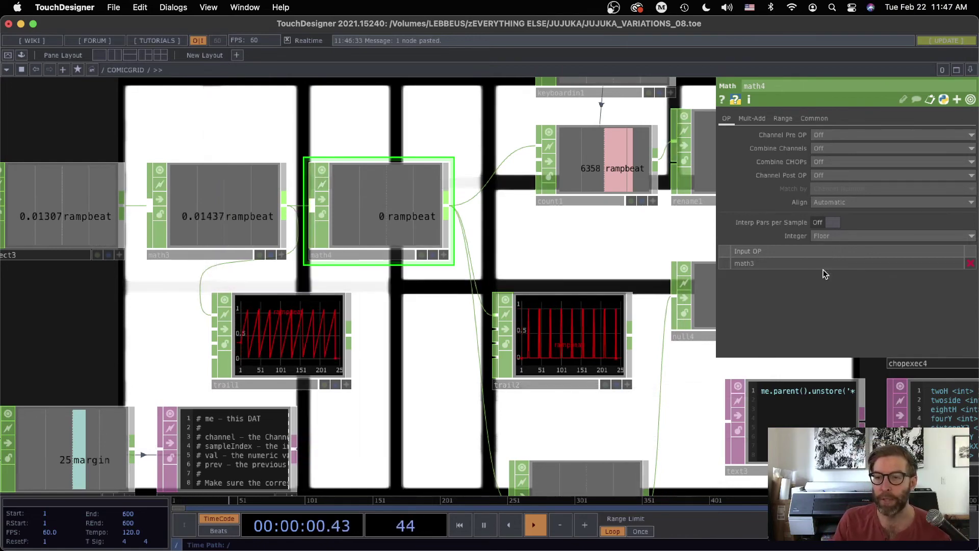
# - Select math3 to review its Mult-Add parameters and examine trail1's rampbeat graph up close
pyautogui.scroll(2, 218, 287)
pyautogui.click(221, 189)
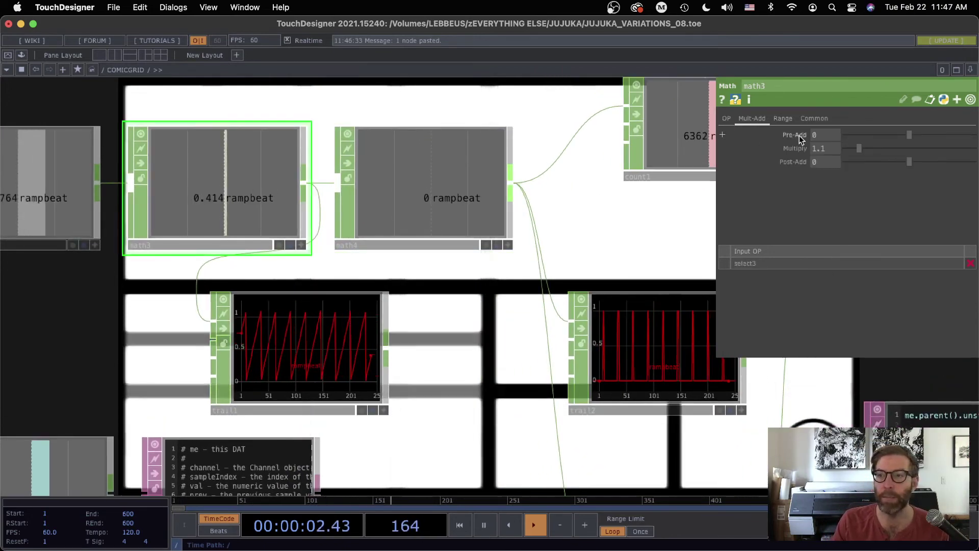
pyautogui.scroll(5, 277, 380)
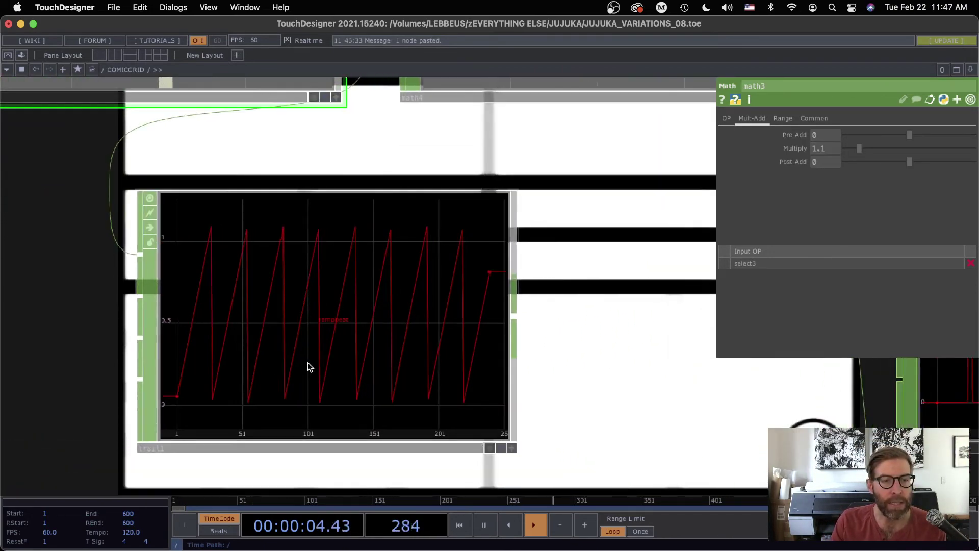
pyautogui.scroll(2, 289, 247)
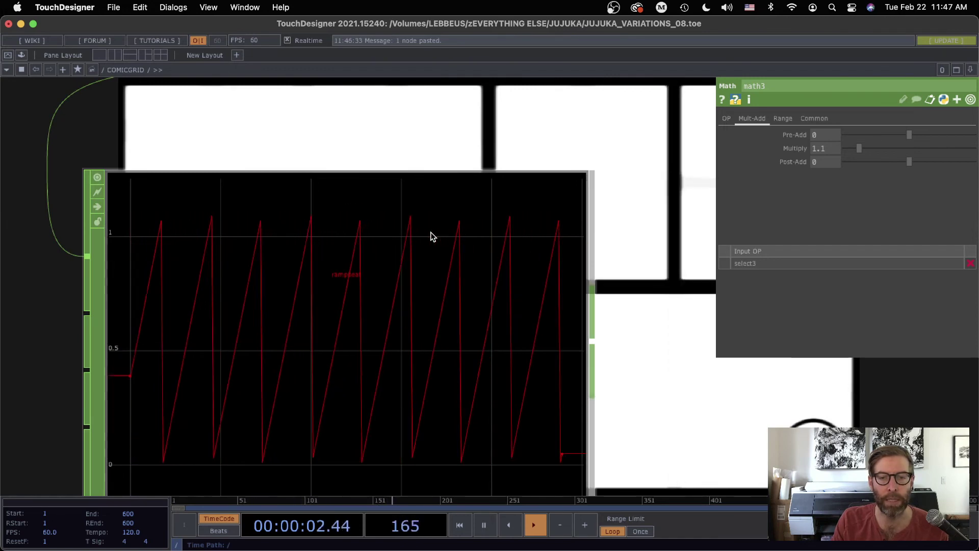
# - Examine trail2's rampbeat graph of math4's output up close
pyautogui.scroll(-6, 530, 310)
pyautogui.moveTo(542, 346); pyautogui.dragTo(348, 327)
pyautogui.scroll(1, 340, 277)
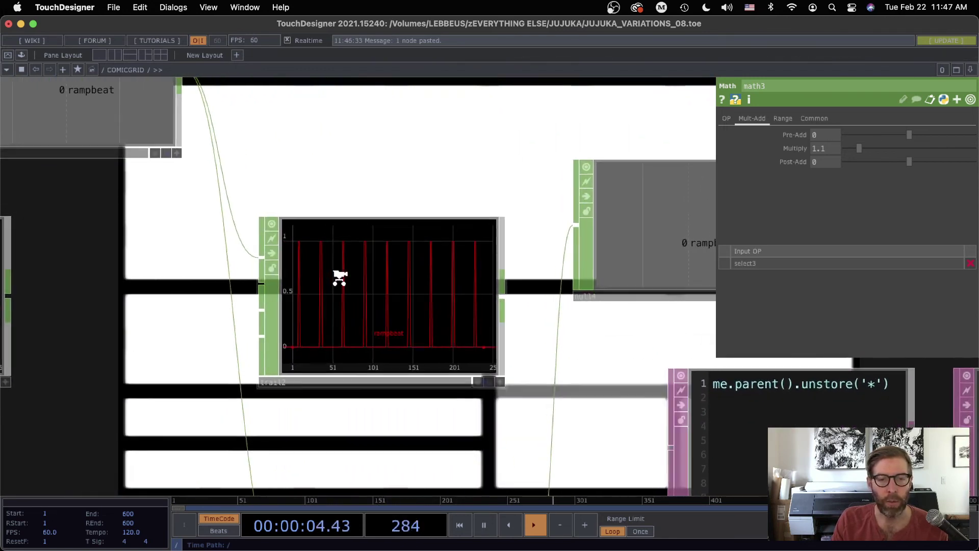
pyautogui.scroll(4, 339, 277)
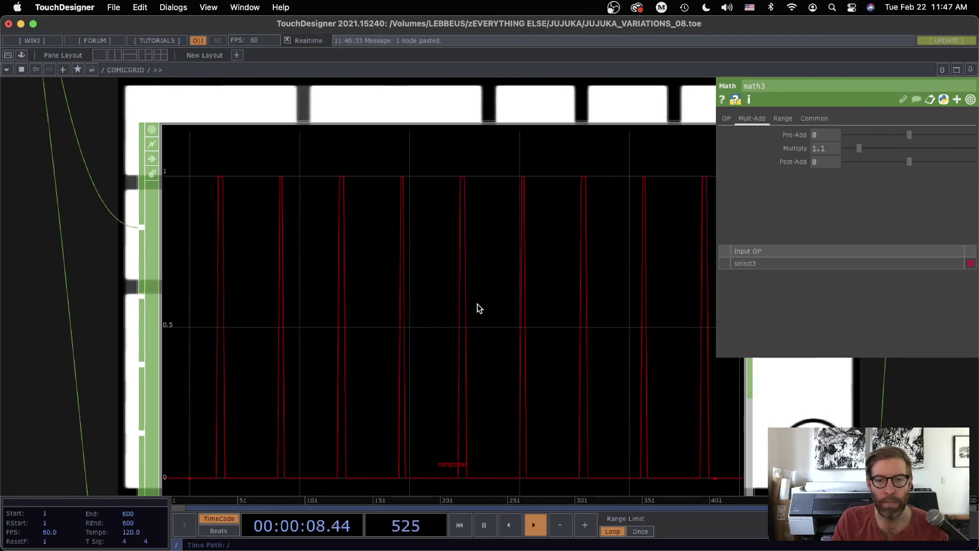
# - Follow math4's output to the count1 CHOP and select it to examine its Count parameters
pyautogui.scroll(-1, 475, 307)
pyautogui.scroll(-5, 498, 209)
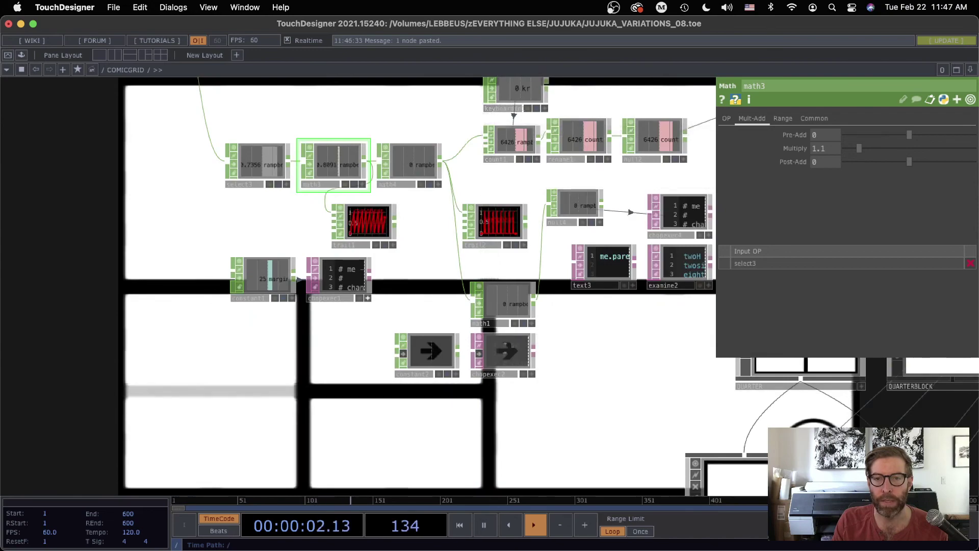
pyautogui.moveTo(536, 224); pyautogui.dragTo(421, 293)
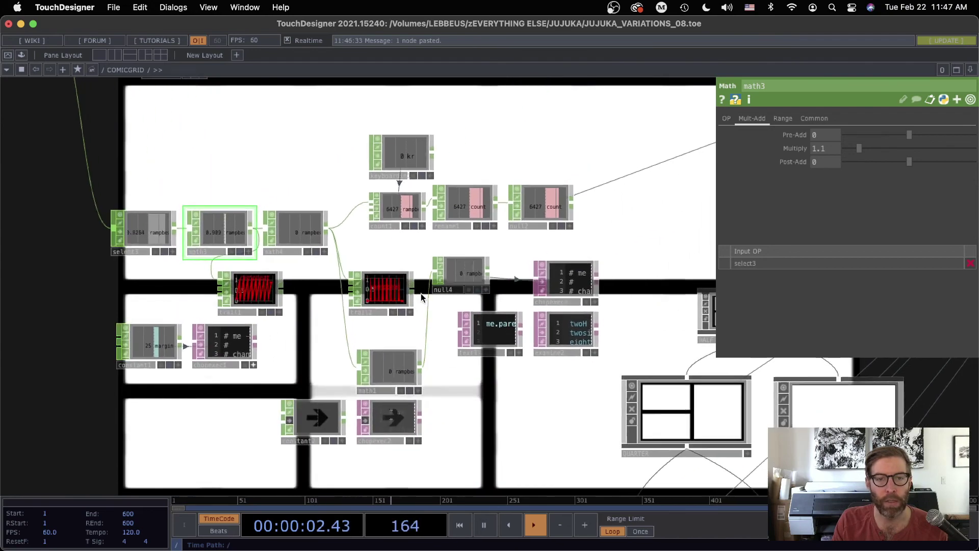
pyautogui.scroll(3, 411, 245)
pyautogui.moveTo(411, 239); pyautogui.dragTo(357, 279)
pyautogui.scroll(2, 357, 279)
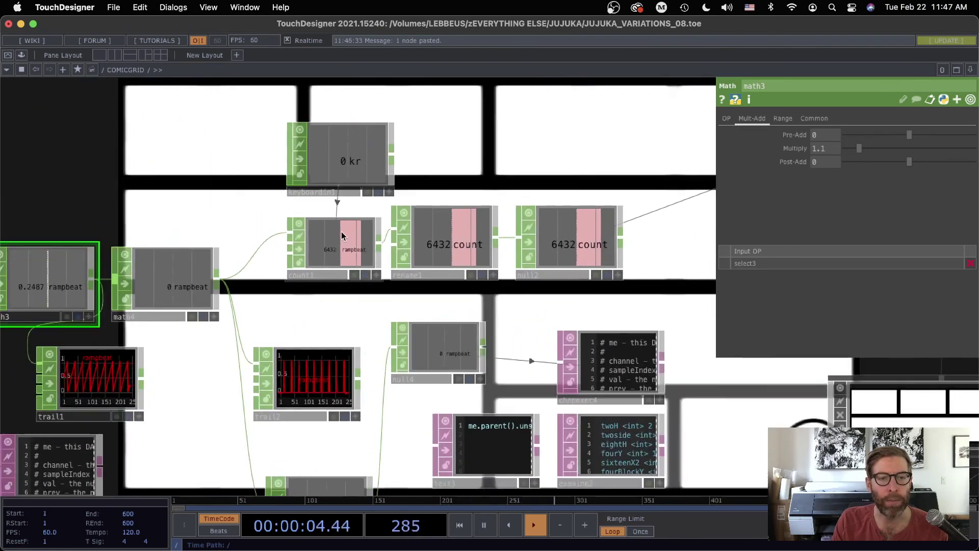
pyautogui.click(336, 239)
# - Follow the count channel through rename1 and null2 to the tree of grid layout components
pyautogui.moveTo(539, 306); pyautogui.dragTo(399, 210)
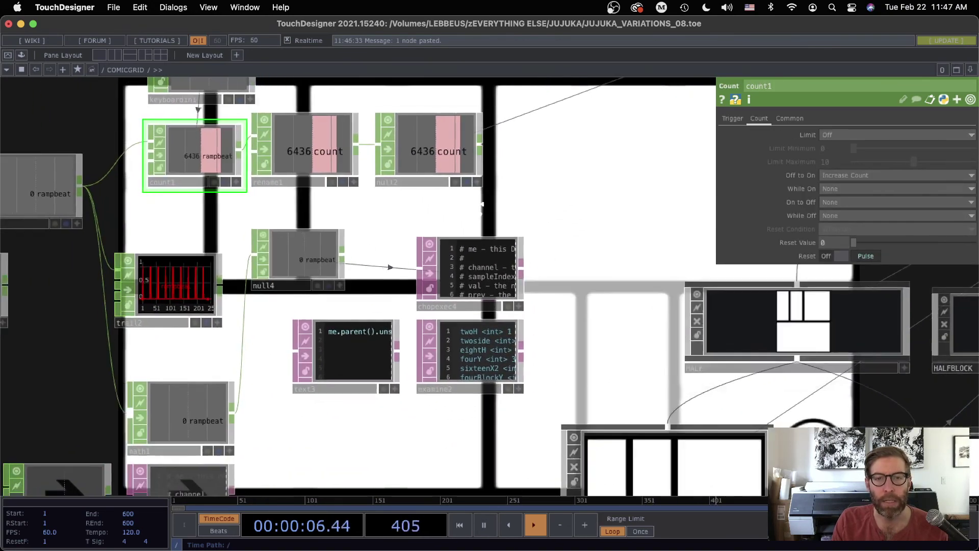
pyautogui.scroll(-6, 449, 216)
pyautogui.moveTo(547, 190); pyautogui.dragTo(347, 278)
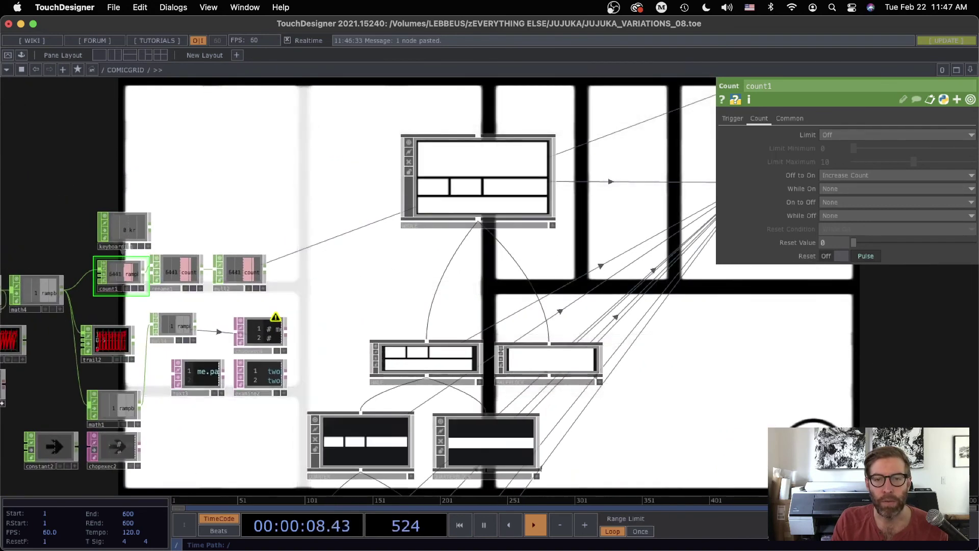
pyautogui.moveTo(461, 255); pyautogui.dragTo(351, 223)
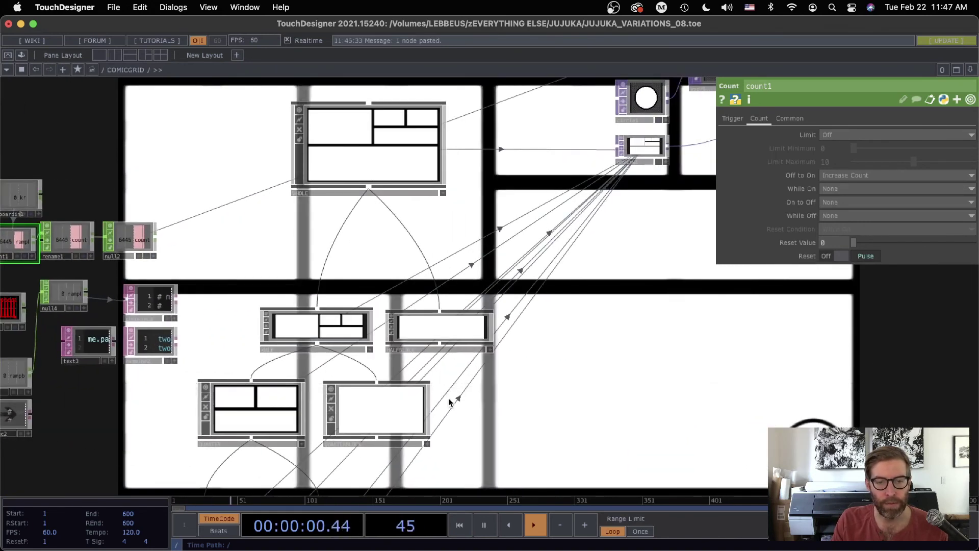